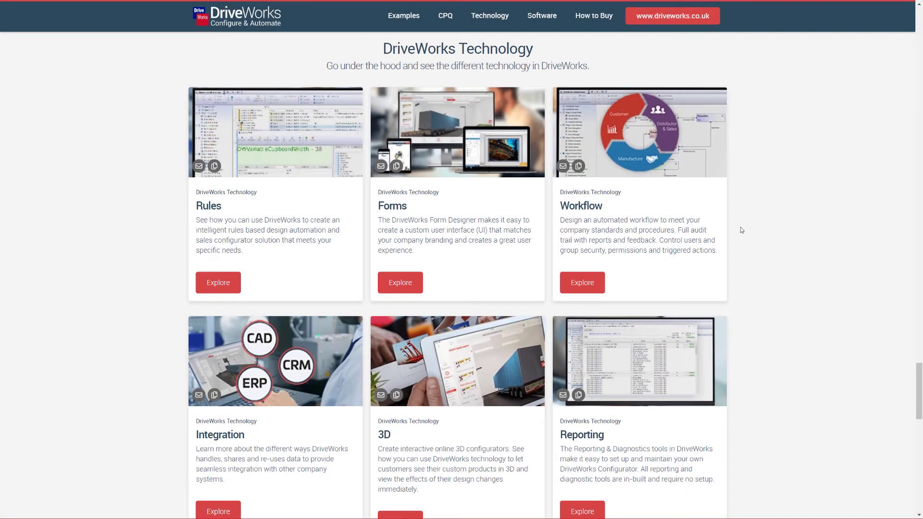
- Open the DriveWorks Forms technology demo from its Forms card
left_click(413, 287)
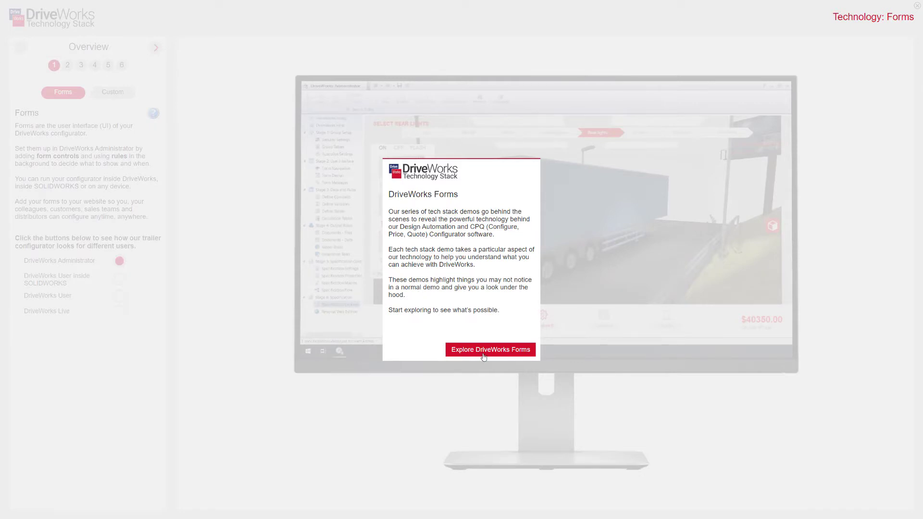
left_click(483, 356)
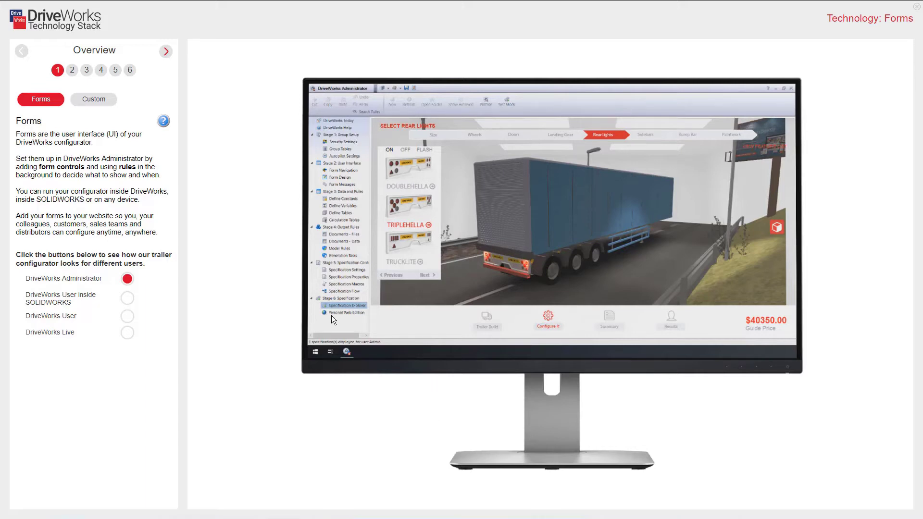
- Show the trailer configurator as a SOLIDWORKS user, a DriveWorks User, then a DriveWorks Live user
left_click(127, 299)
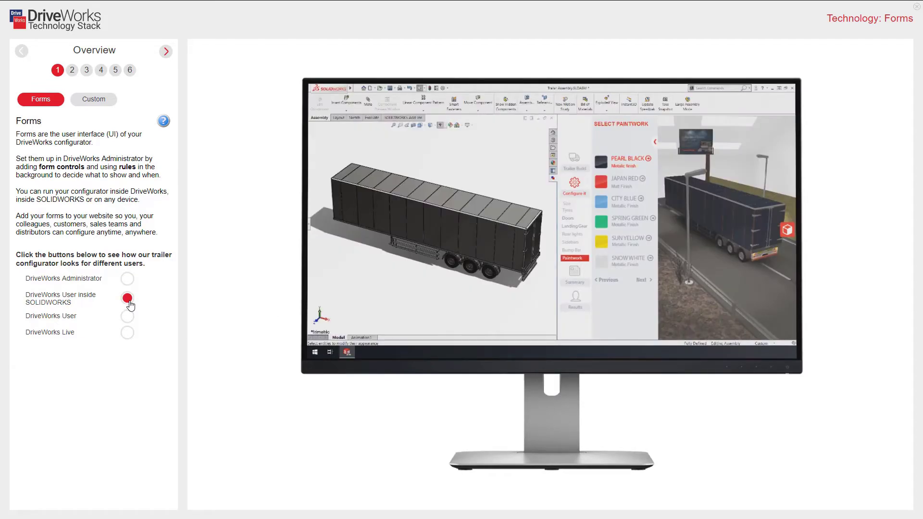
left_click(127, 318)
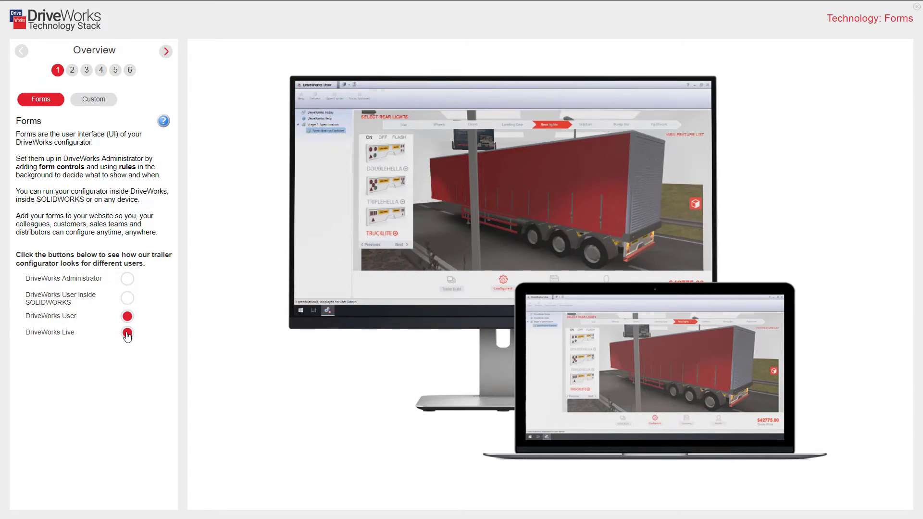
left_click(127, 334)
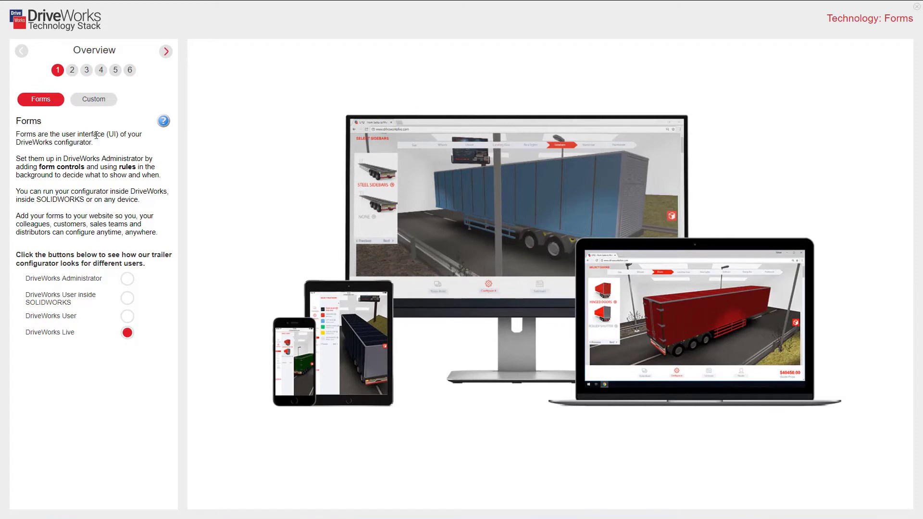
- Open the custom Entrance Canopy example and bill it in Euro
left_click(94, 99)
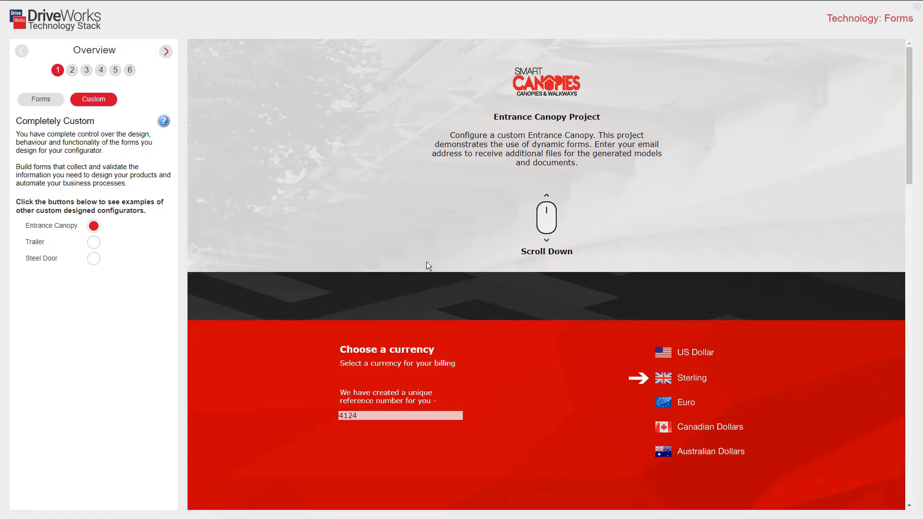
left_click(664, 405)
scroll(582, 401, "down", 4)
scroll(582, 401, "down", 2)
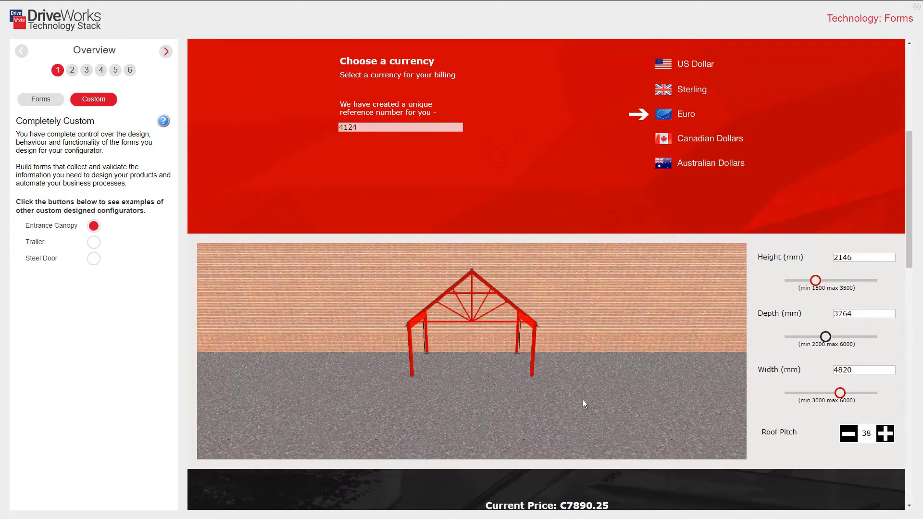
scroll(769, 402, "down", 4)
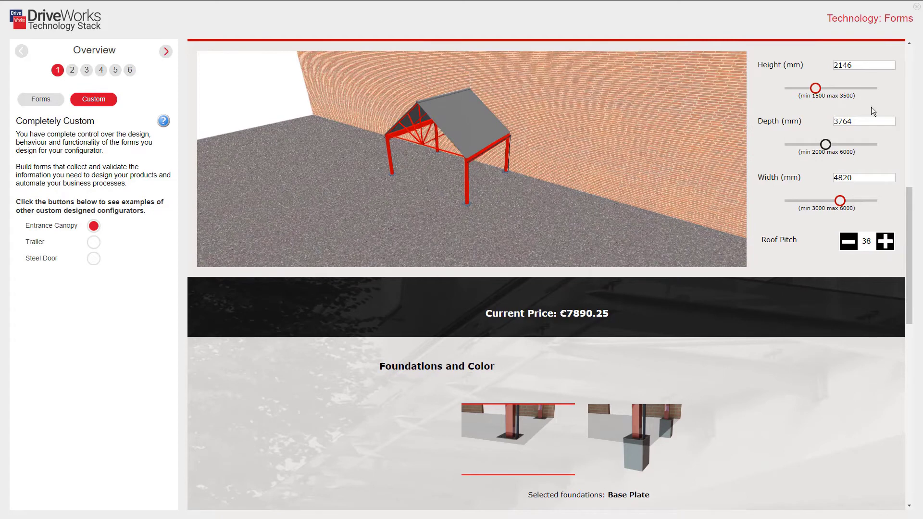
- Set the canopy to height 3000, depth 4528, width 3994 and roof pitch 33
left_click_drag(817, 88, 852, 88)
left_click_drag(825, 144, 842, 144)
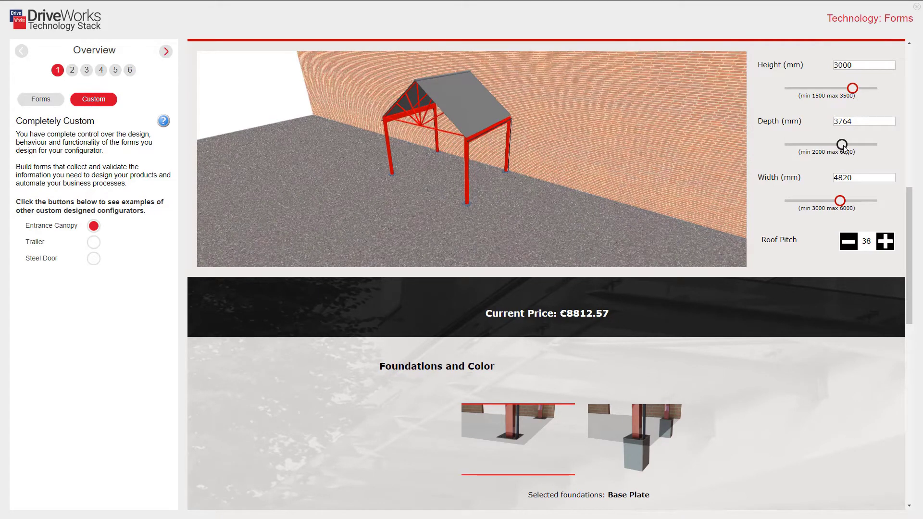
left_click_drag(839, 200, 816, 201)
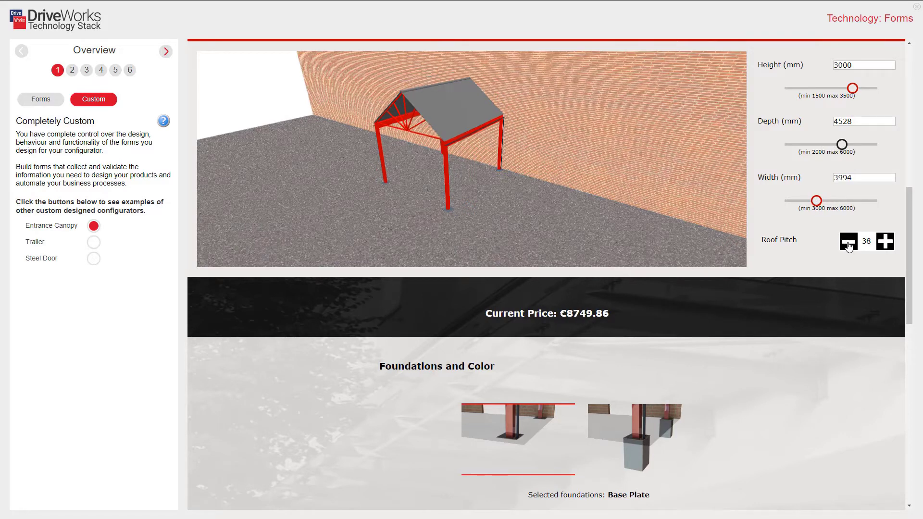
left_click(848, 243)
left_click(848, 243)
left_click(847, 242)
left_click(847, 242)
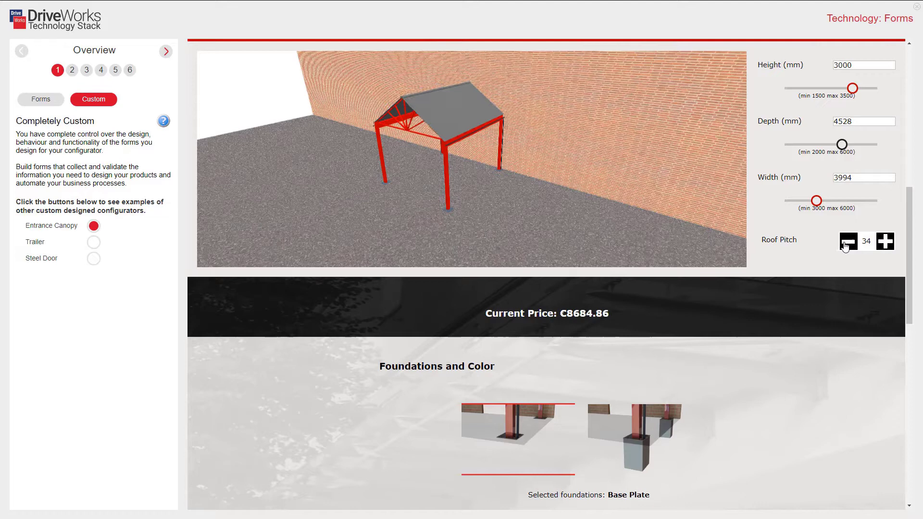
left_click(847, 243)
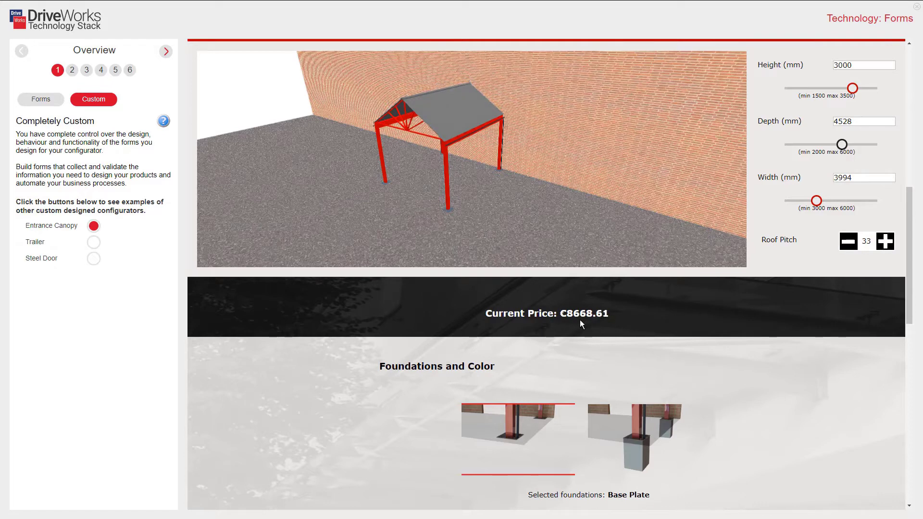
- Give the canopy concrete foundations and an Orchid frame and post colour
scroll(580, 321, "down", 4)
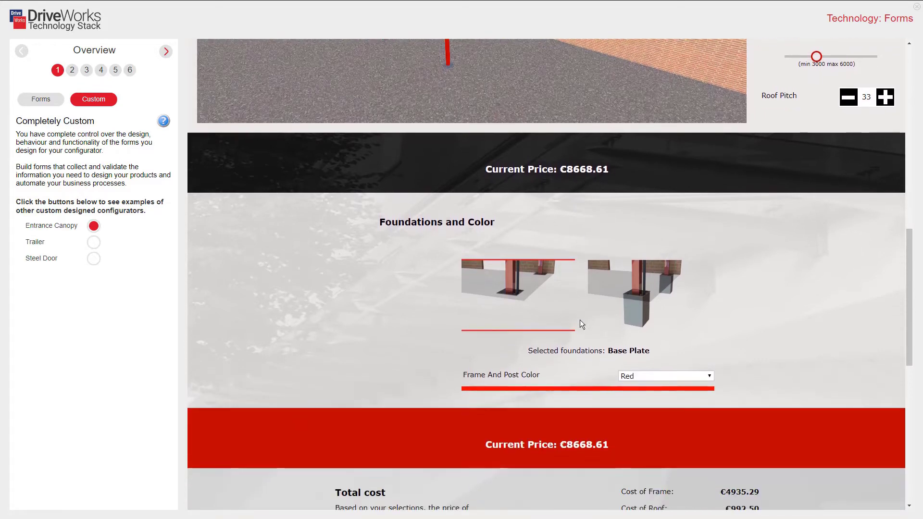
scroll(580, 320, "down", 1)
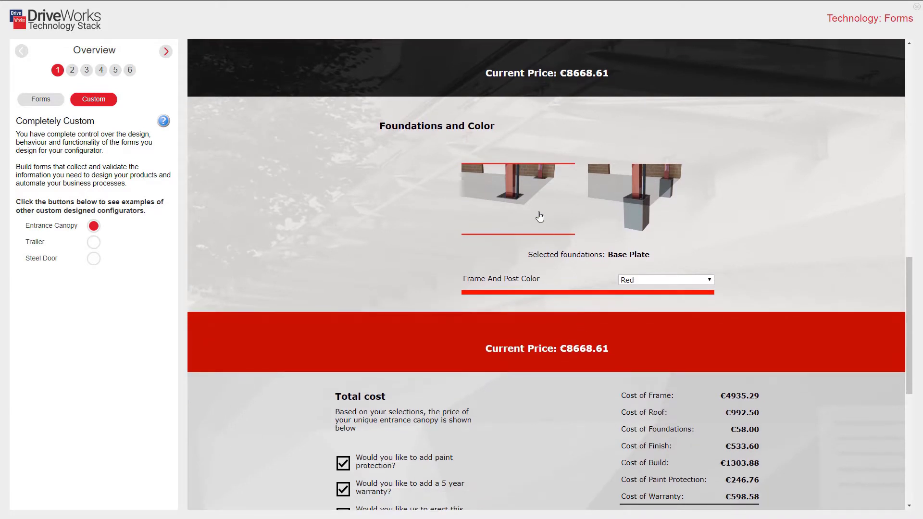
left_click(633, 205)
left_click(696, 277)
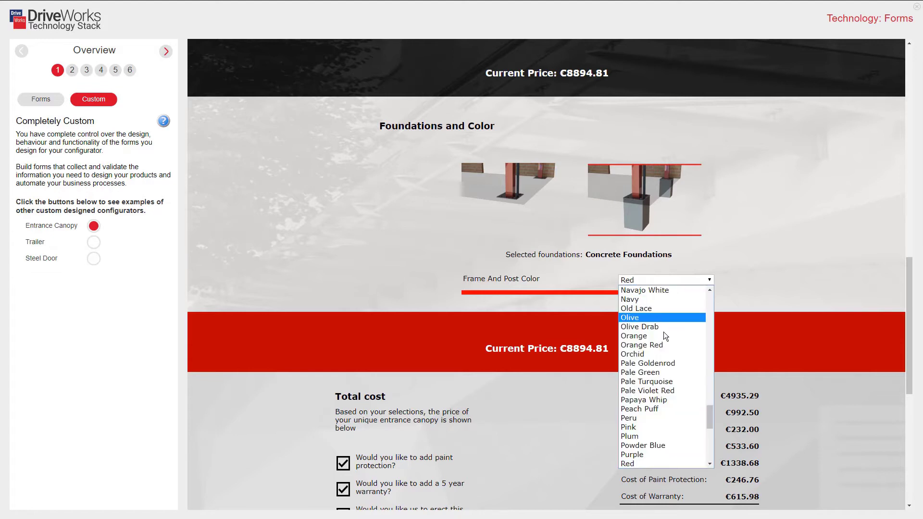
left_click(647, 353)
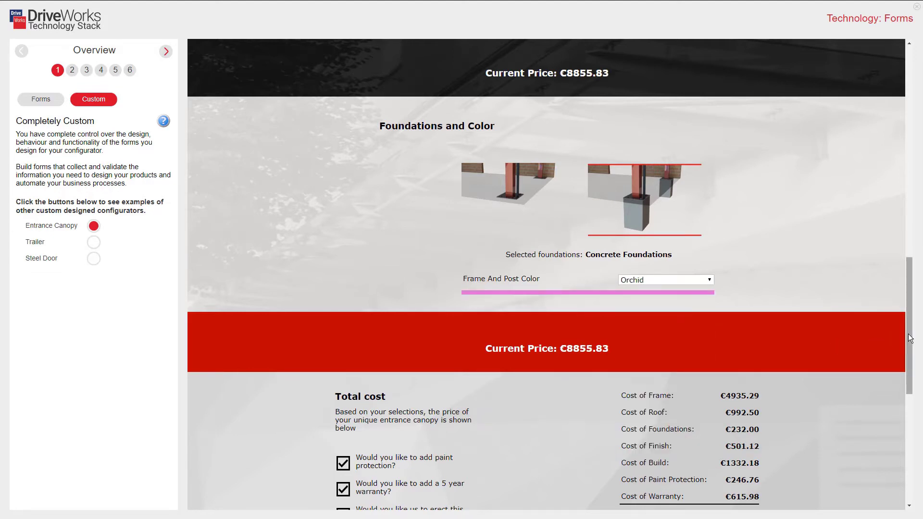
- Load the custom Trailer configurator example
left_click_drag(908, 333, 908, 411)
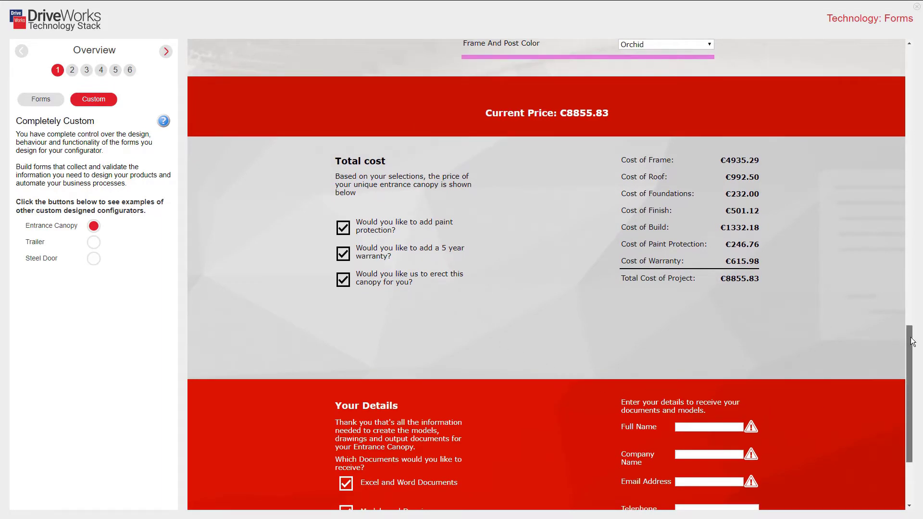
left_click_drag(909, 336, 909, 375)
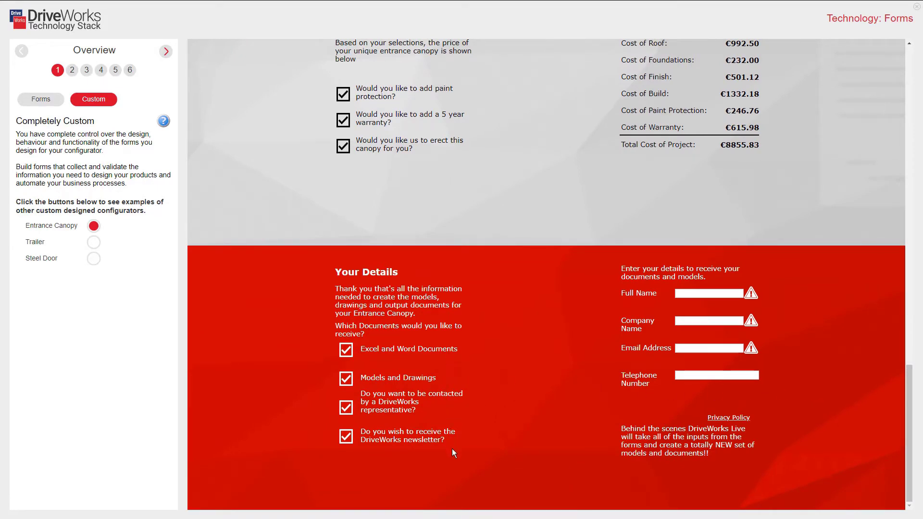
left_click(94, 243)
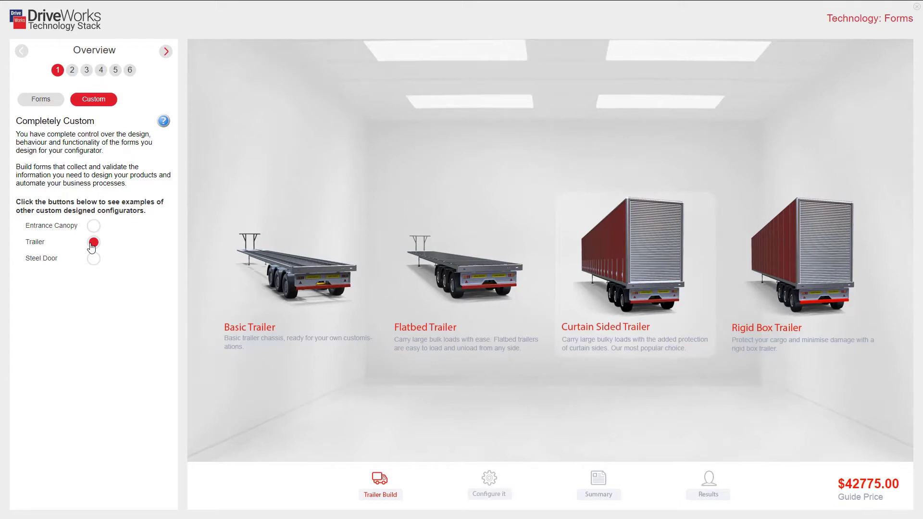
- Choose the Curtain Sided Trailer and set its height to 3328 and length to 18031
left_click(620, 271)
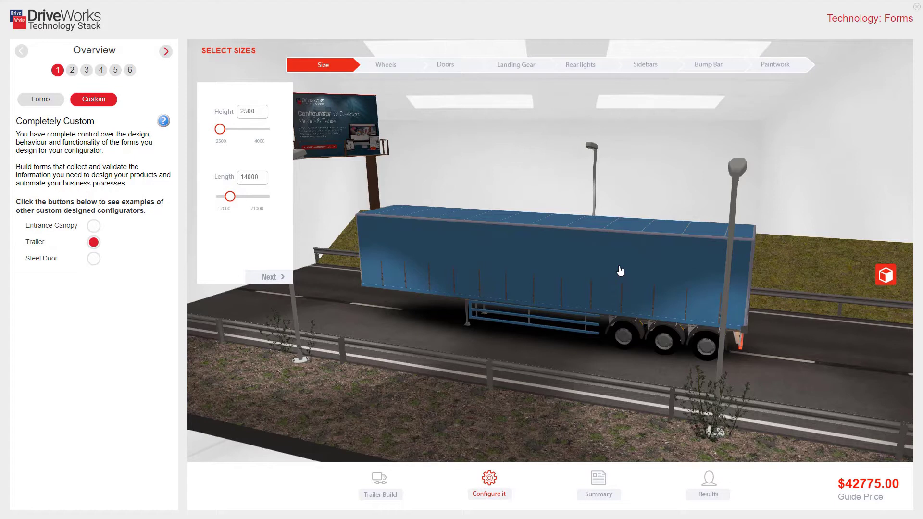
left_click_drag(221, 128, 245, 129)
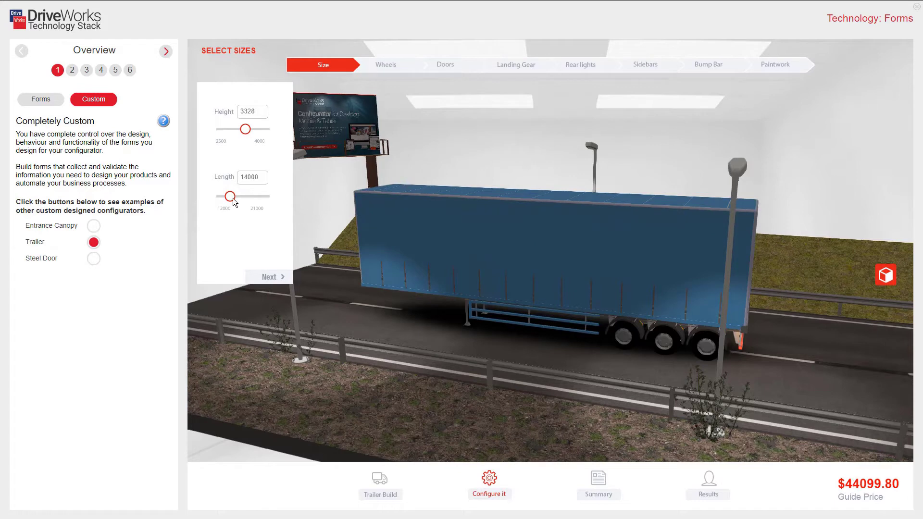
left_click_drag(232, 201, 254, 205)
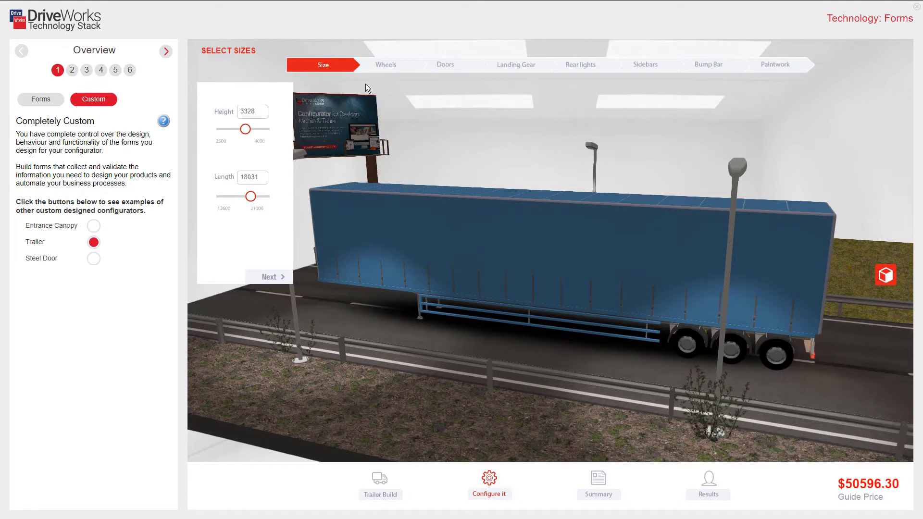
- Fit steel wheels, hinged rear doors and rocker-feet landing gear to the trailer
left_click(383, 71)
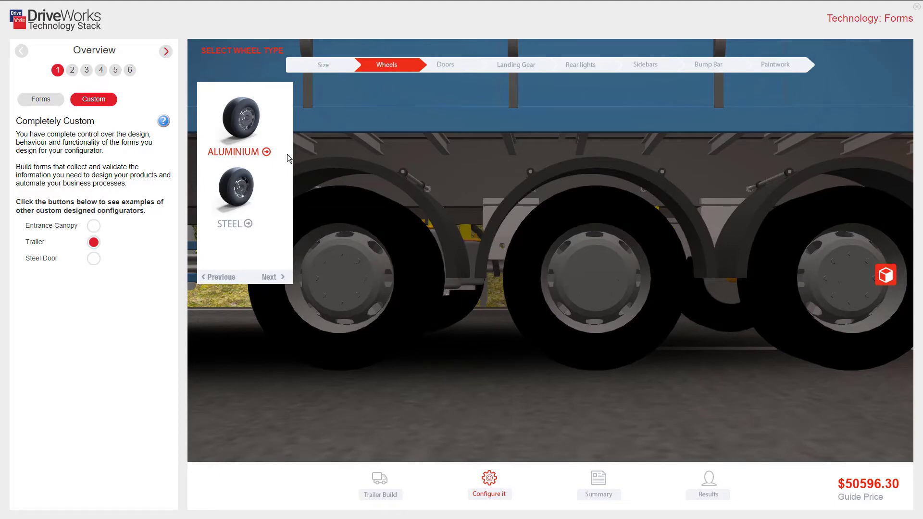
left_click(238, 189)
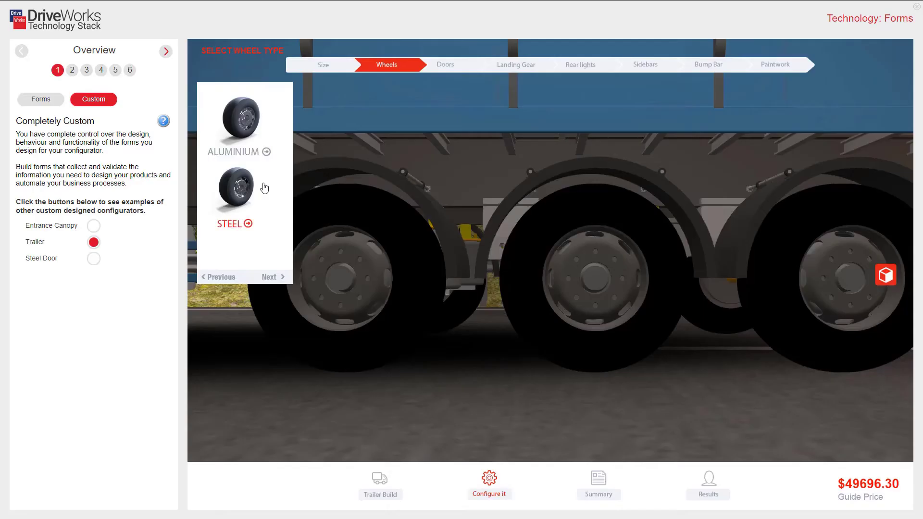
left_click(446, 65)
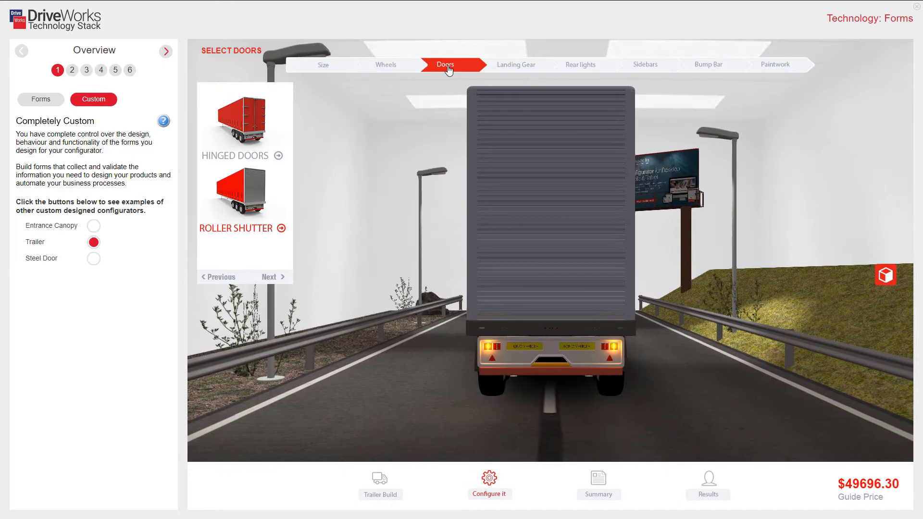
left_click(248, 123)
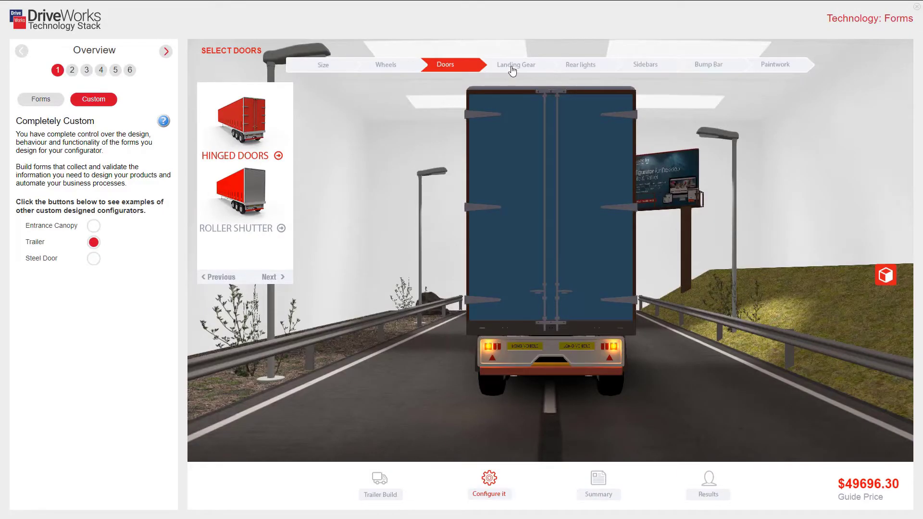
left_click(511, 71)
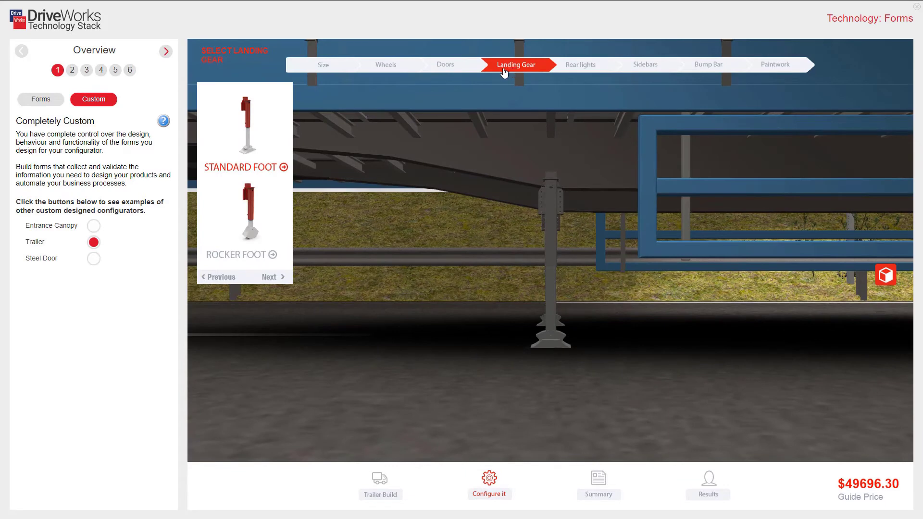
left_click(239, 227)
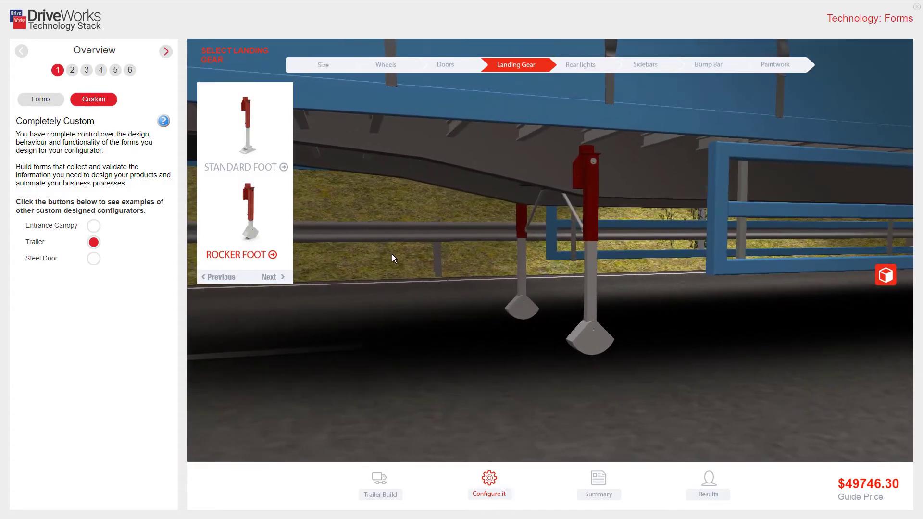
- Fit flashing TRIPLEHELLA rear lights and a steel bump bar, then show the paintwork colours
left_click(588, 66)
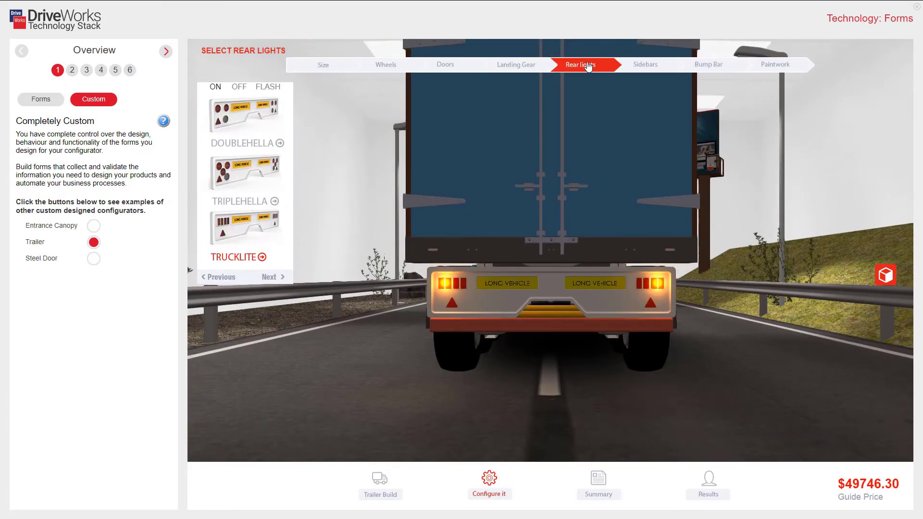
left_click(250, 166)
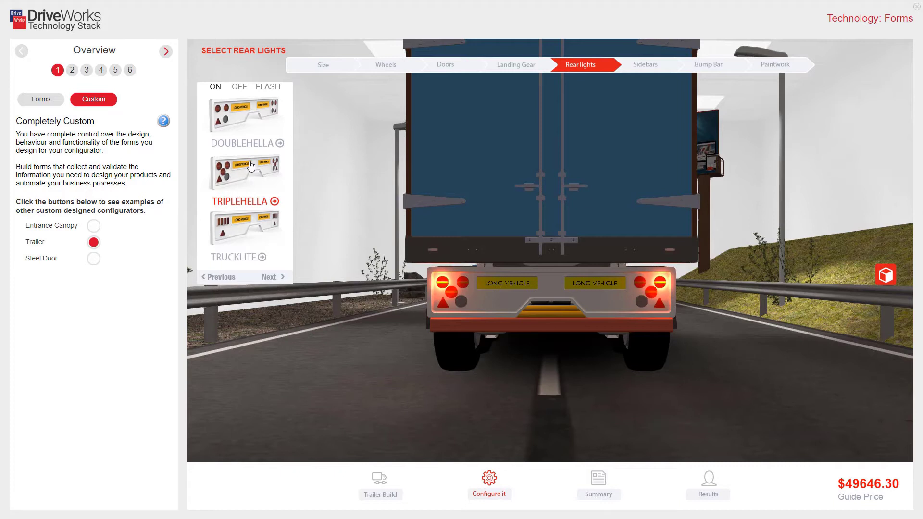
left_click(269, 88)
left_click(644, 70)
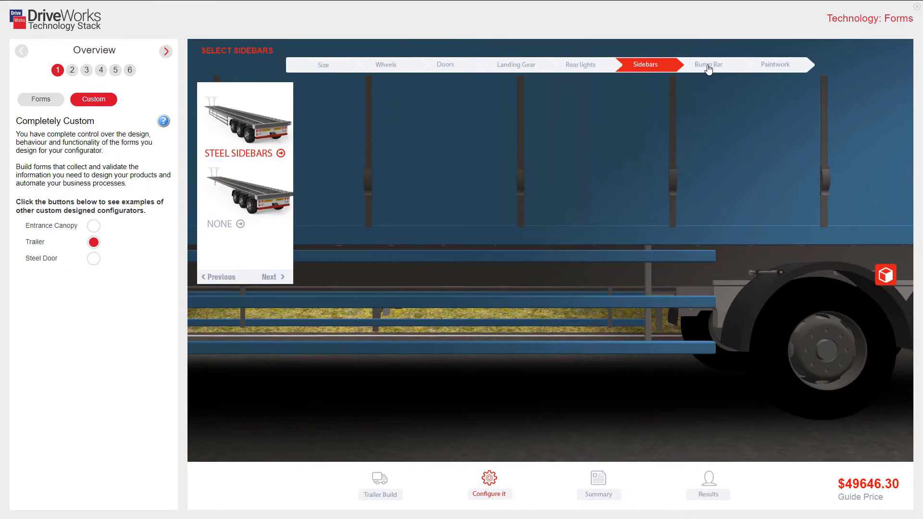
left_click(707, 68)
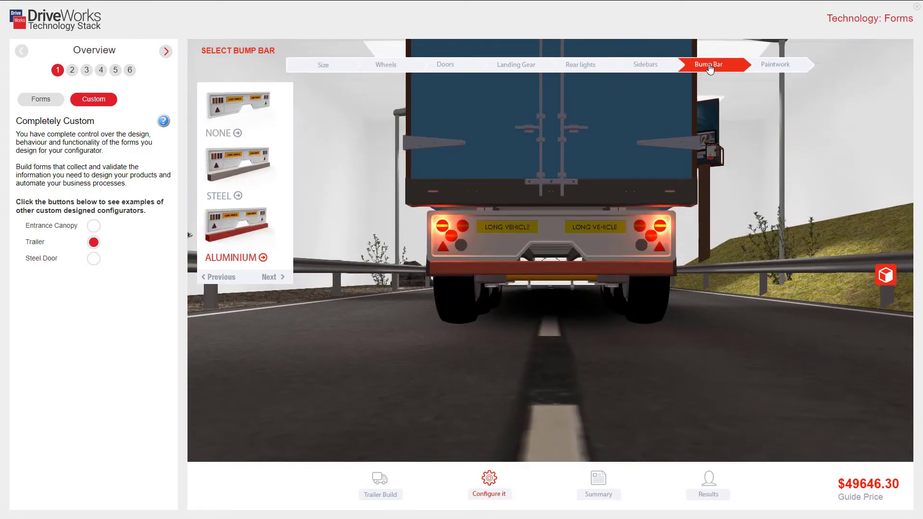
left_click(244, 169)
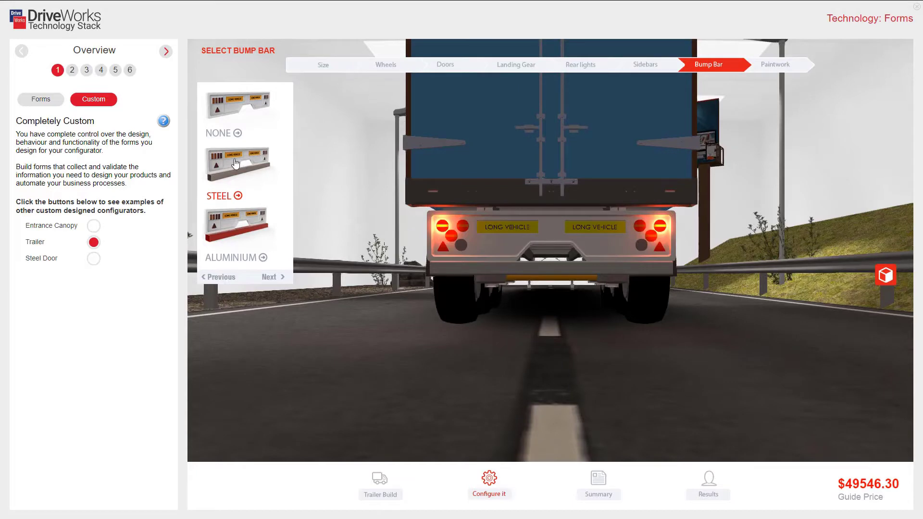
left_click(781, 68)
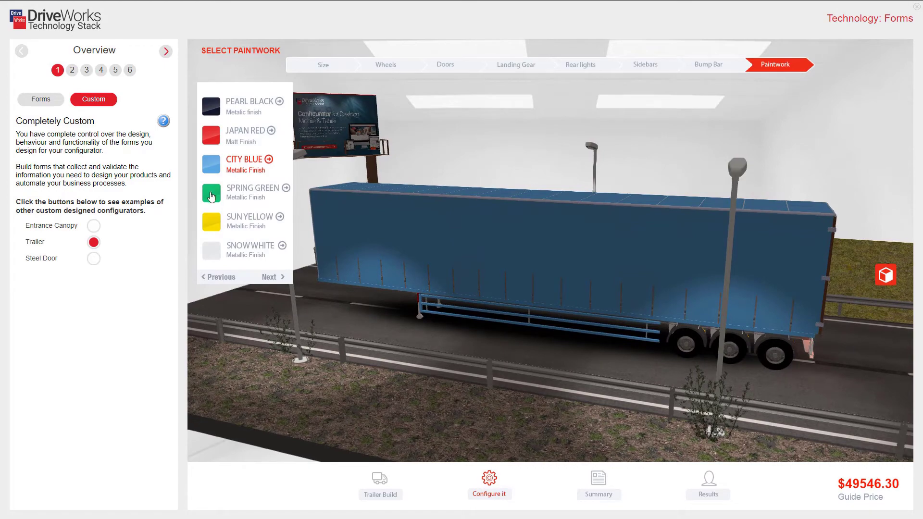
- Paint the trailer Spring Green and view its $49546.30 pricing summary
left_click(212, 196)
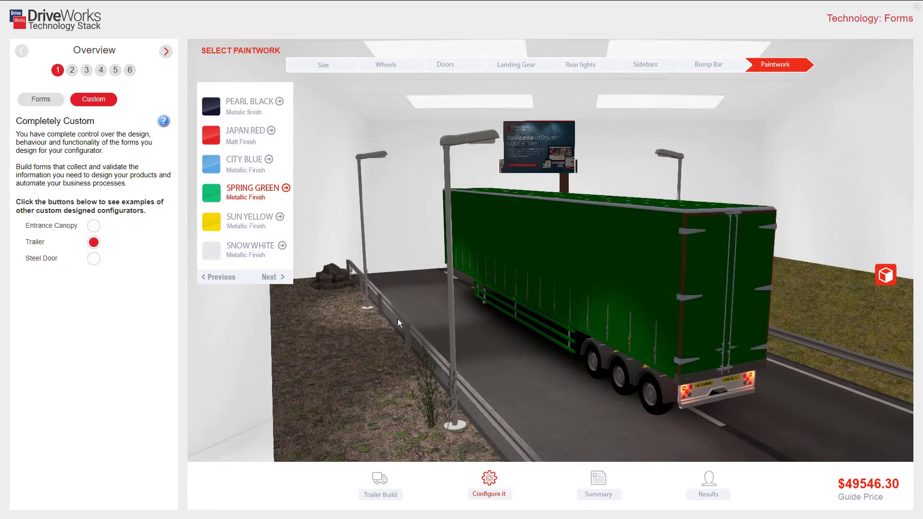
left_click(597, 482)
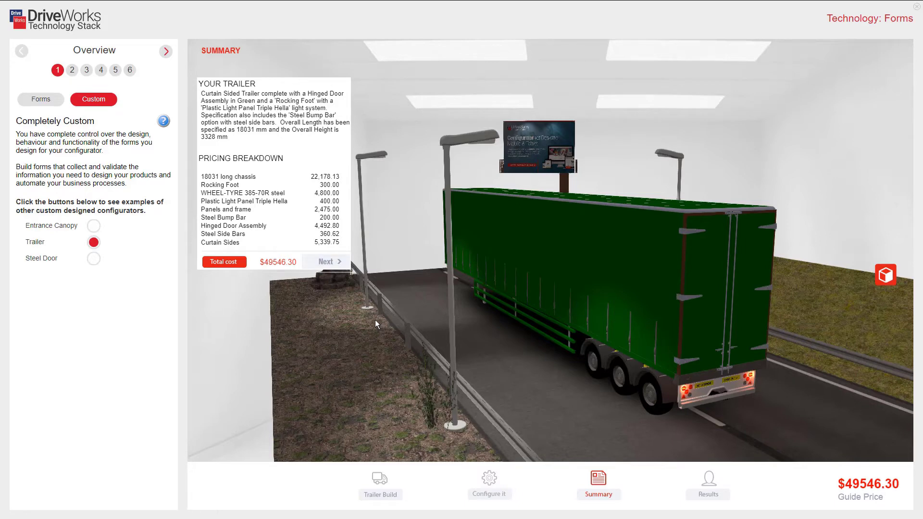
- Configure the Steel Door example as a double door with standard handles and view its dimensions
left_click(94, 259)
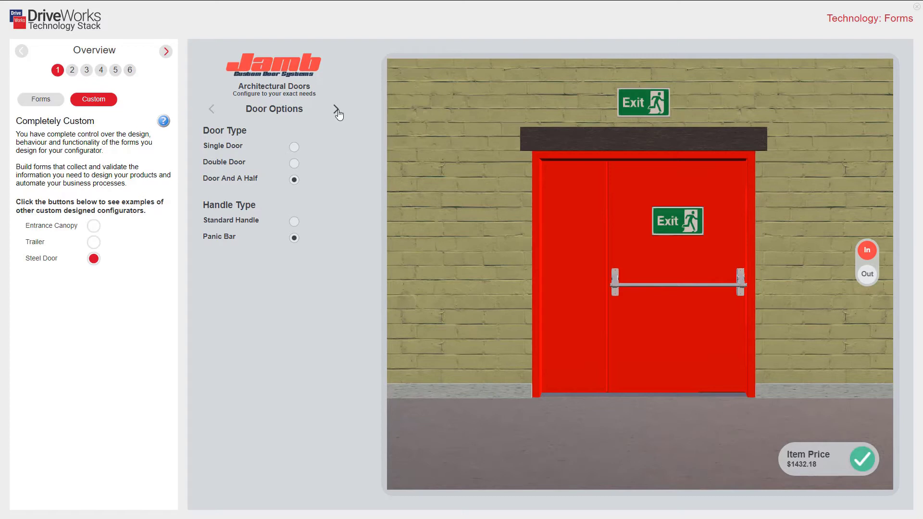
left_click(294, 165)
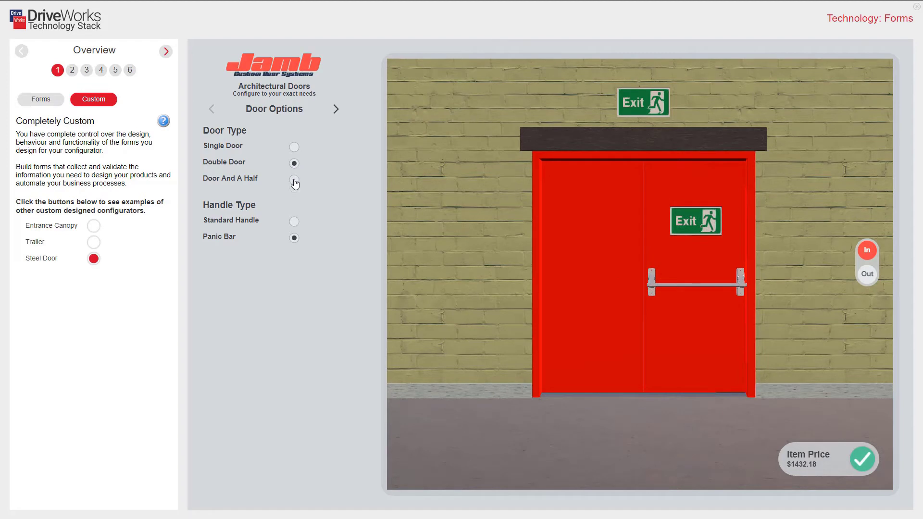
left_click(294, 222)
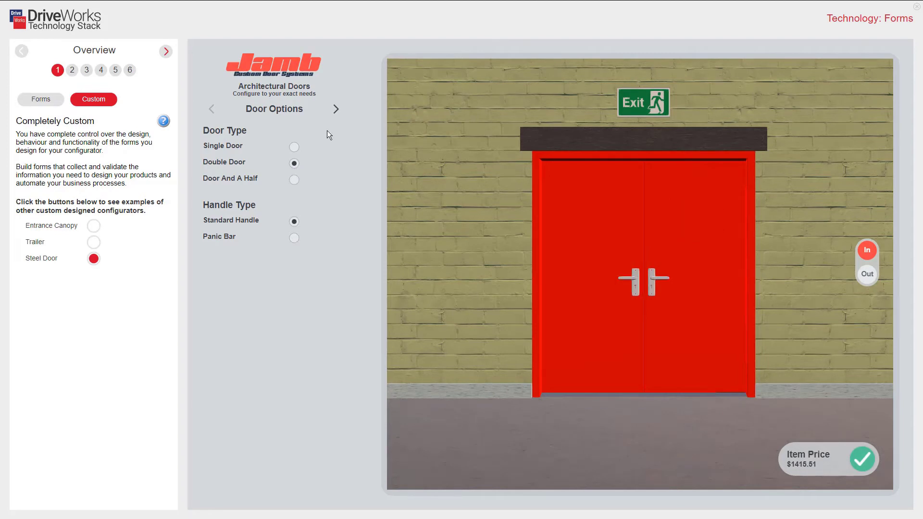
left_click(335, 109)
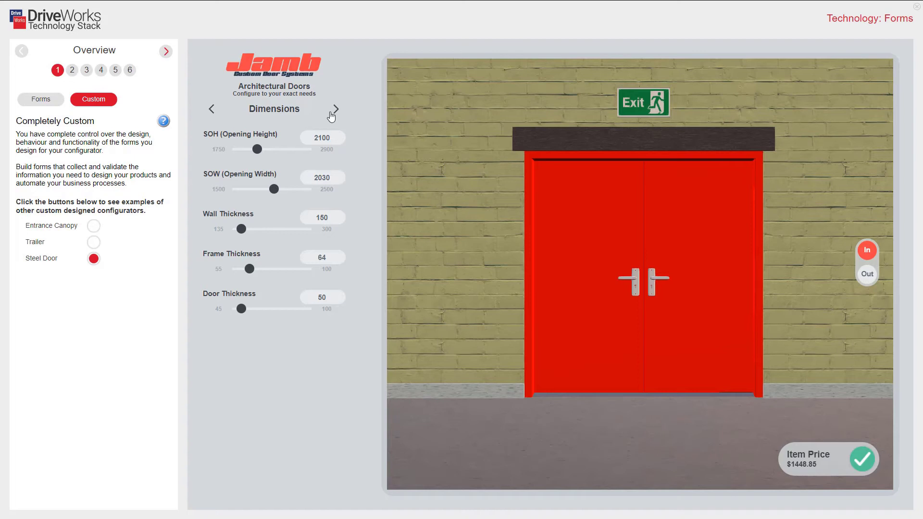
- Add two rectangular windows per leaf, 333 high, 386 wide, spaced 440, checking outside and inside views
left_click(336, 111)
left_click(335, 111)
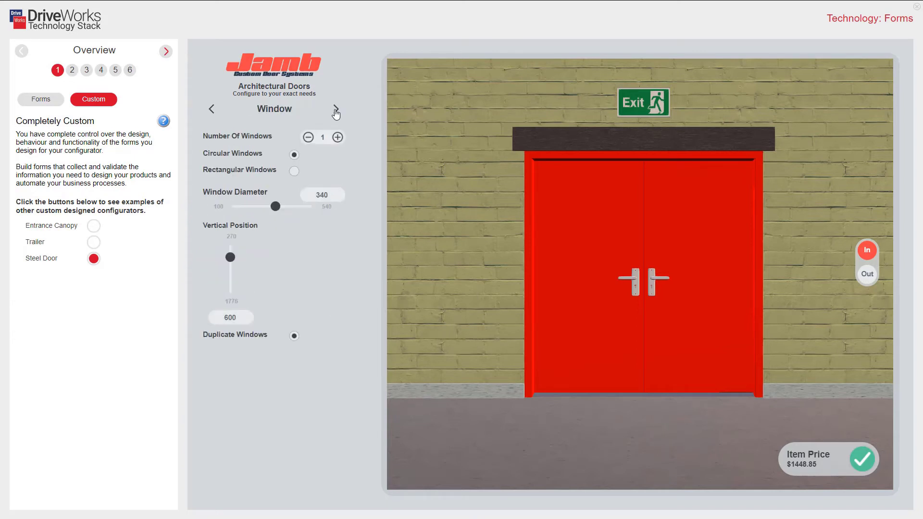
left_click(338, 138)
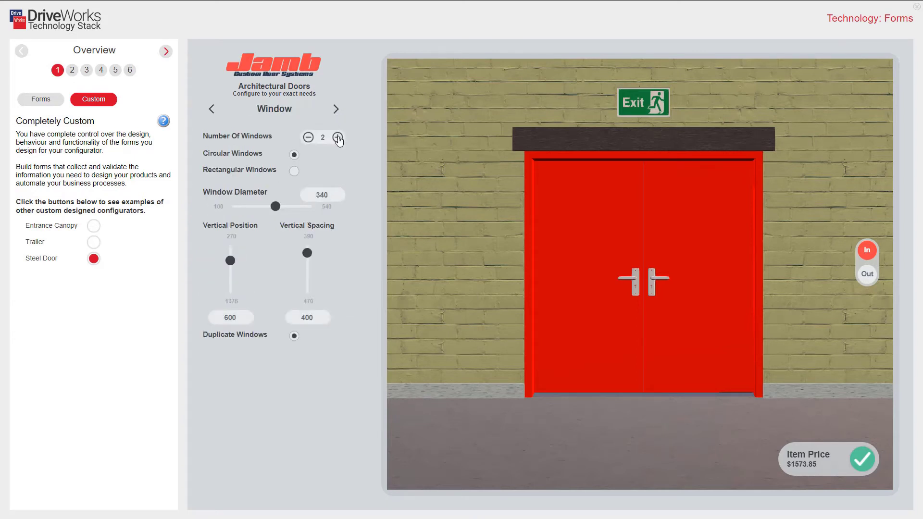
left_click(294, 172)
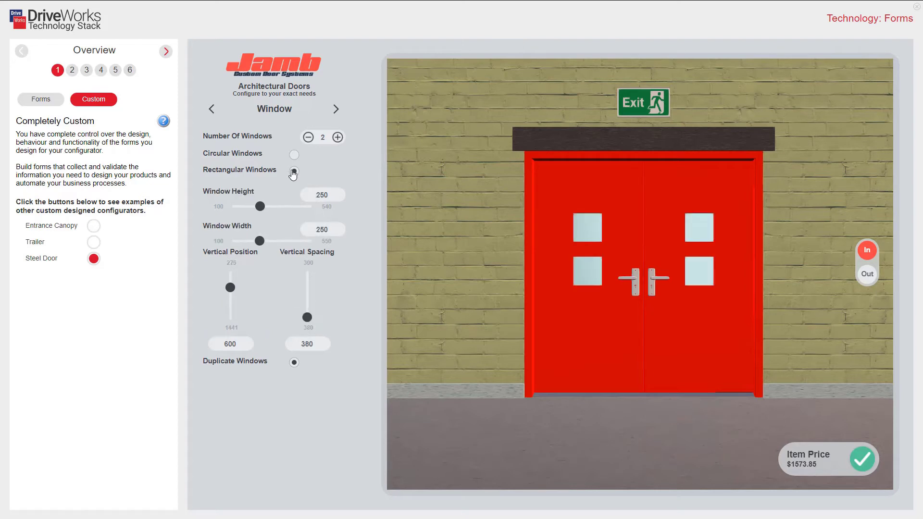
left_click(265, 203)
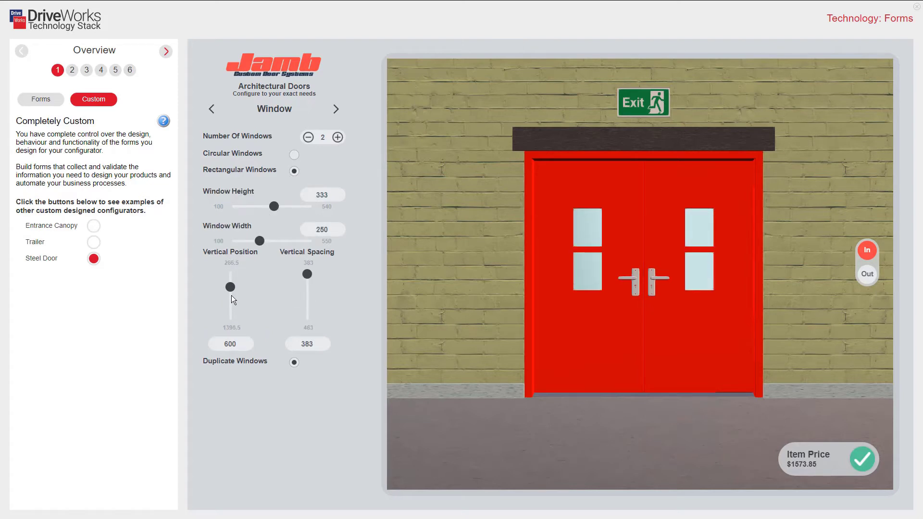
left_click_drag(308, 275, 309, 305)
left_click_drag(260, 241, 285, 244)
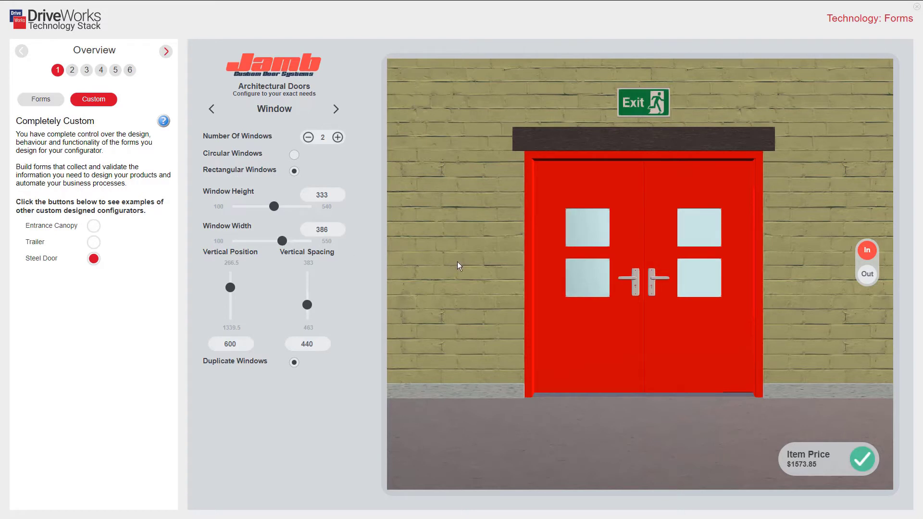
left_click(867, 275)
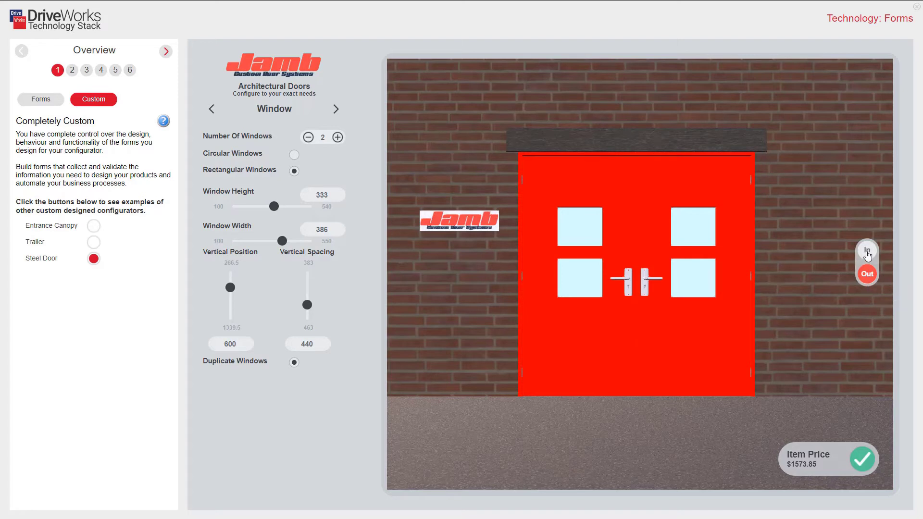
left_click(867, 251)
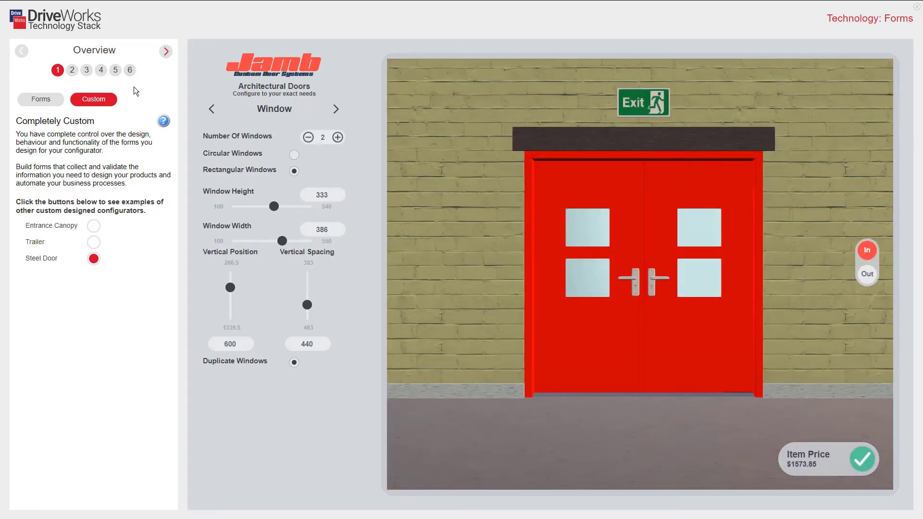
- Open the Form Controls page and choose a drafter's name in the Drawn By list
left_click(71, 71)
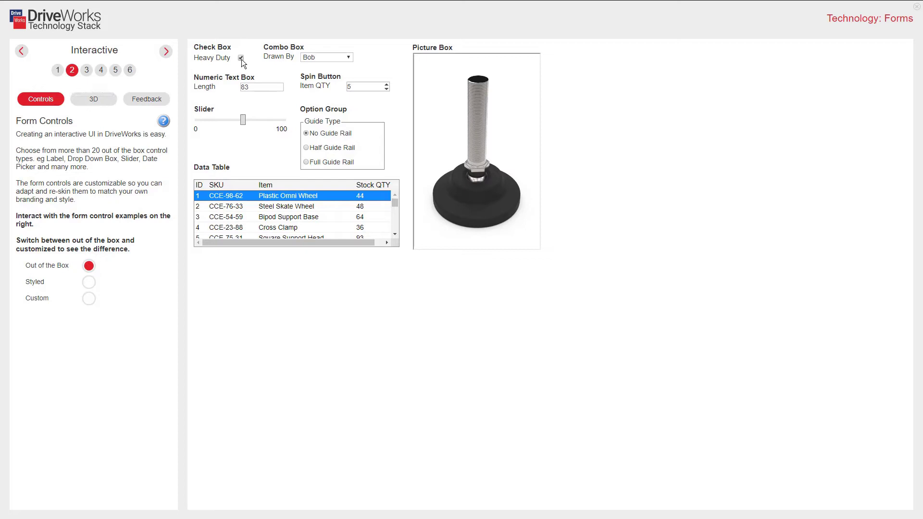
left_click(349, 58)
left_click(342, 68)
- Set Guide Type to Half Guide Rail and select the Star Knob & M12 Bolt row
left_click(305, 148)
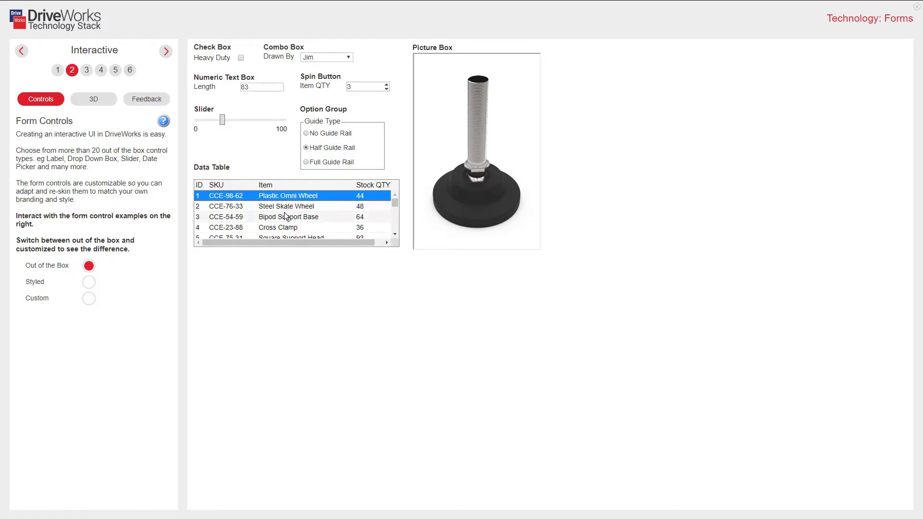
scroll(286, 214, "down", 5)
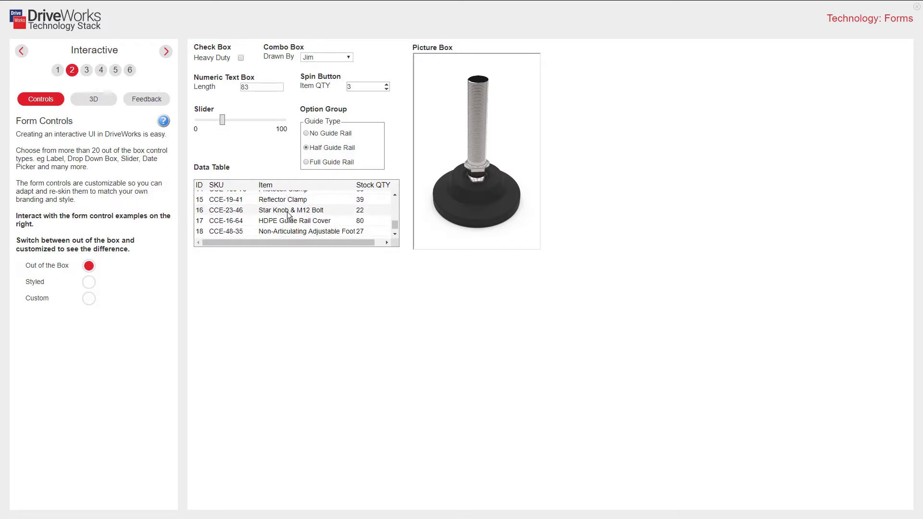
left_click(287, 212)
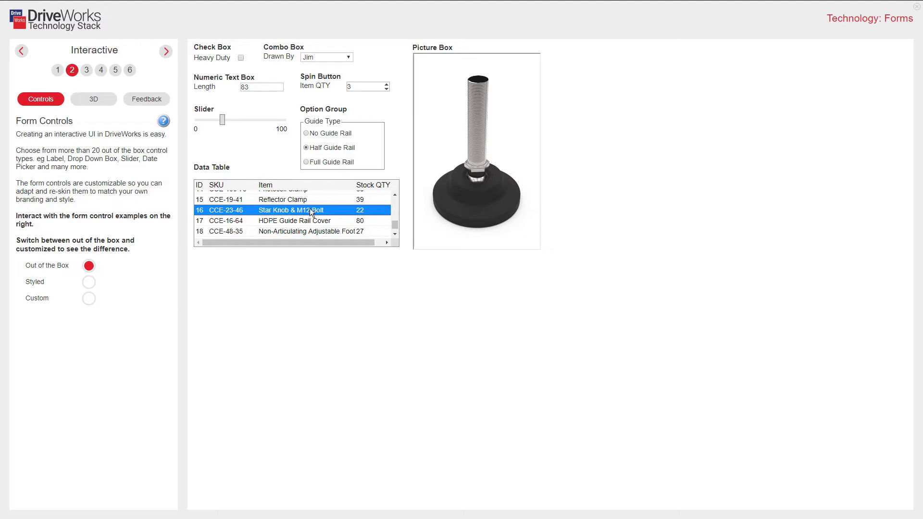
- Show the Styled form controls and select the Bipod Support Base, Guide Rail Mounting Bracket and Adjustable Bracket Head rows
left_click(93, 287)
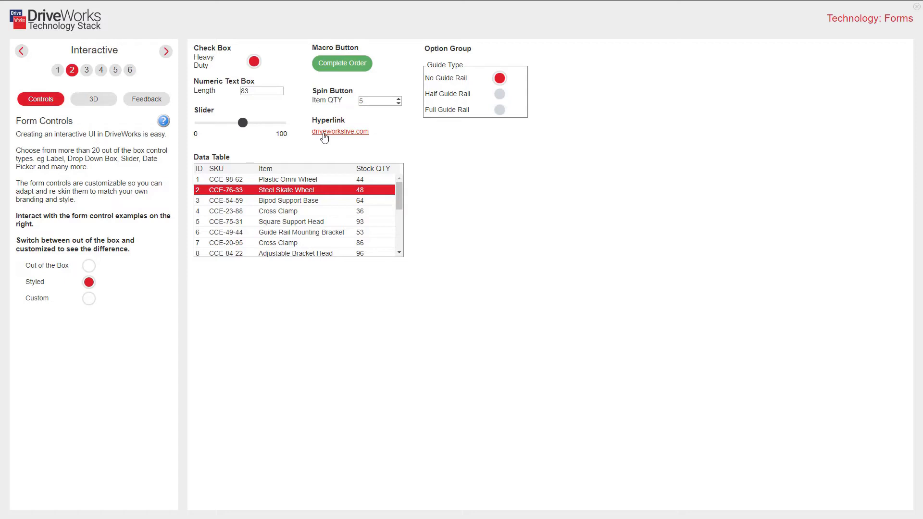
left_click(309, 199, "ctrl")
left_click(304, 233, "ctrl")
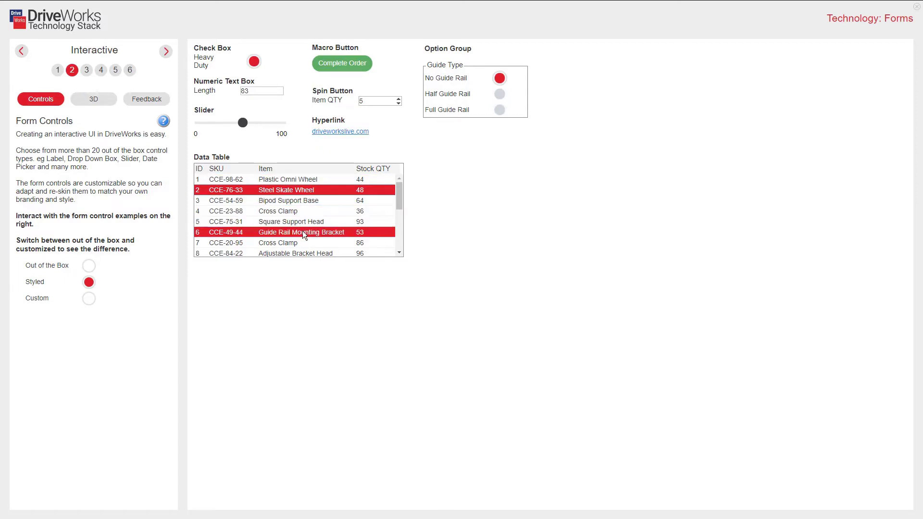
left_click(305, 225, "ctrl")
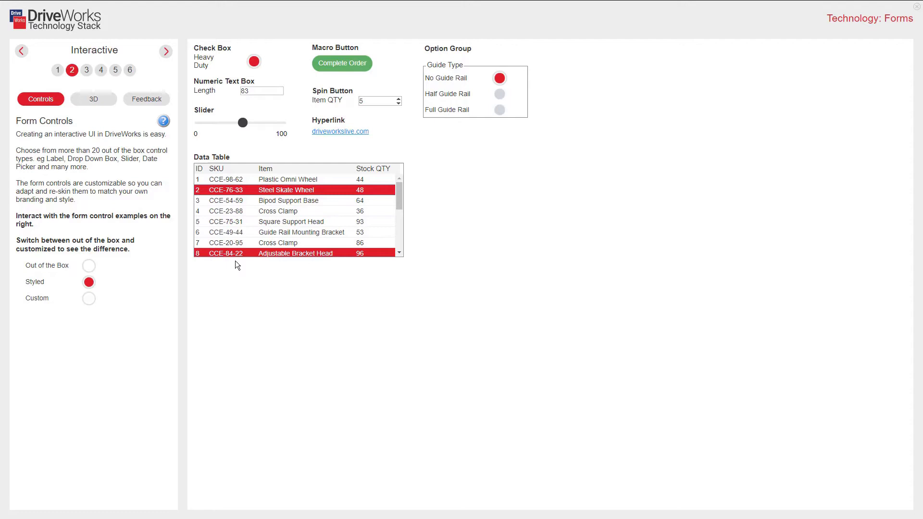
- Show the Custom form controls and set Opening Width to 78 using the slider and text box
left_click(89, 299)
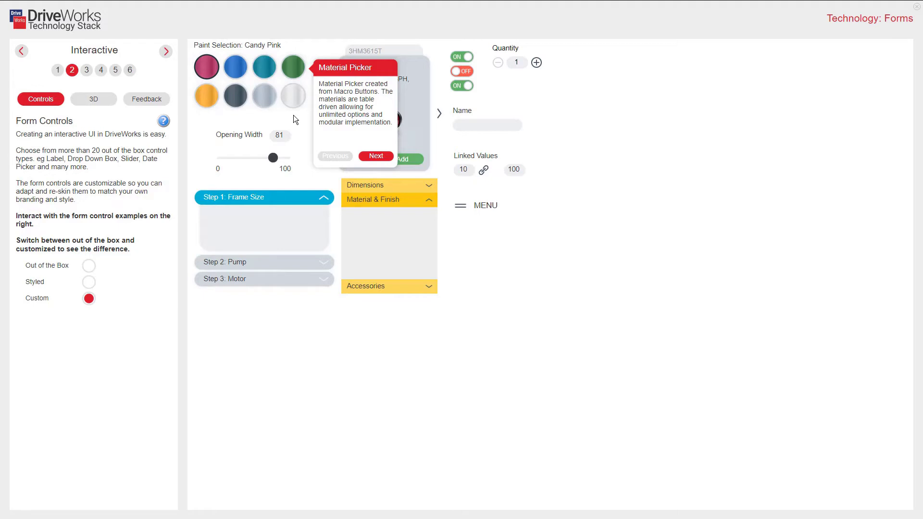
left_click(376, 155)
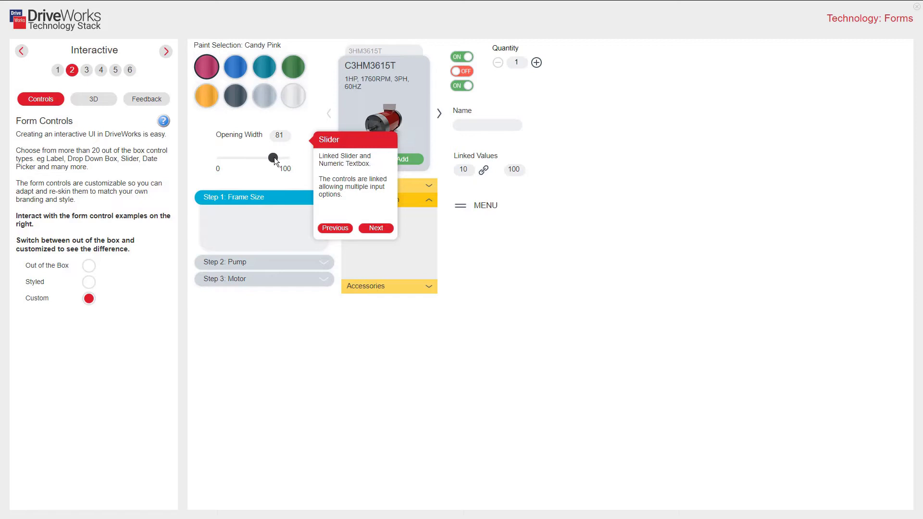
left_click_drag(249, 160, 248, 160)
left_click_drag(276, 137, 288, 137)
type("78")
key("Return")
left_click(376, 228)
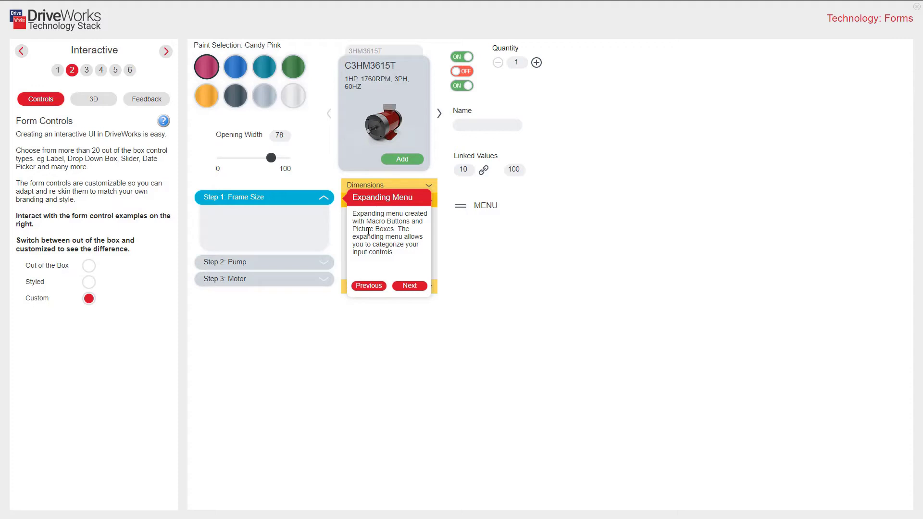
- Page the carousel right three times to show the CM3615T motor, then continue the tour
left_click(408, 286)
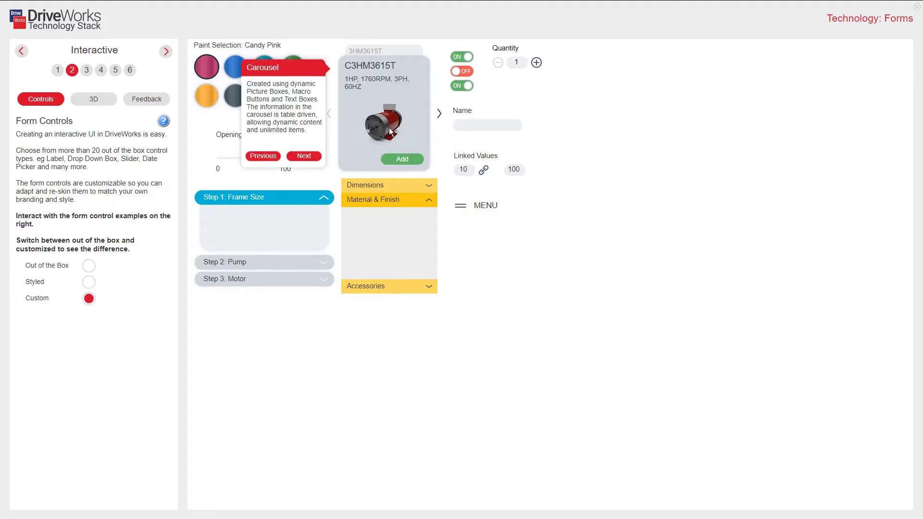
left_click(438, 116)
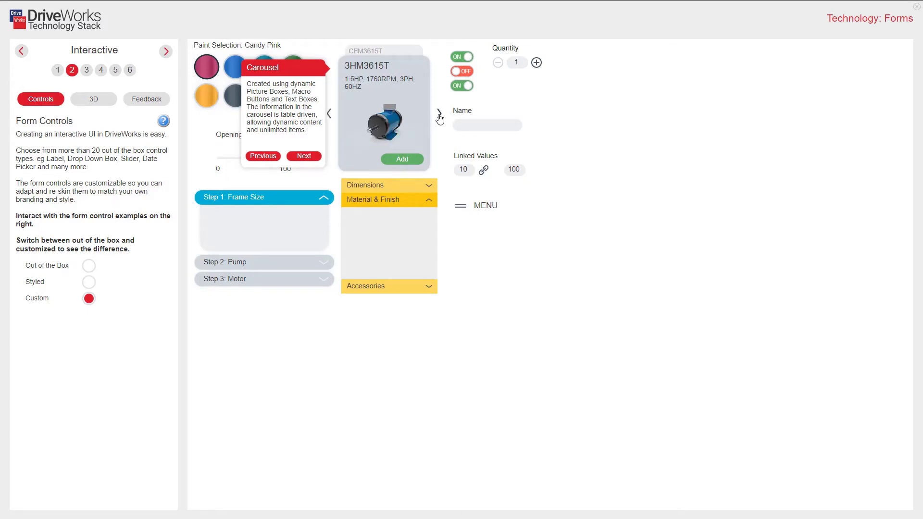
left_click(439, 117)
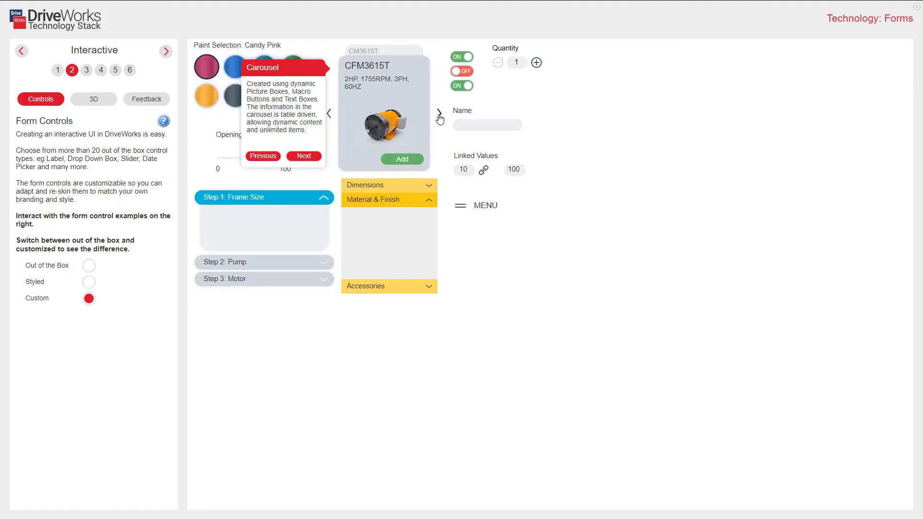
left_click(439, 116)
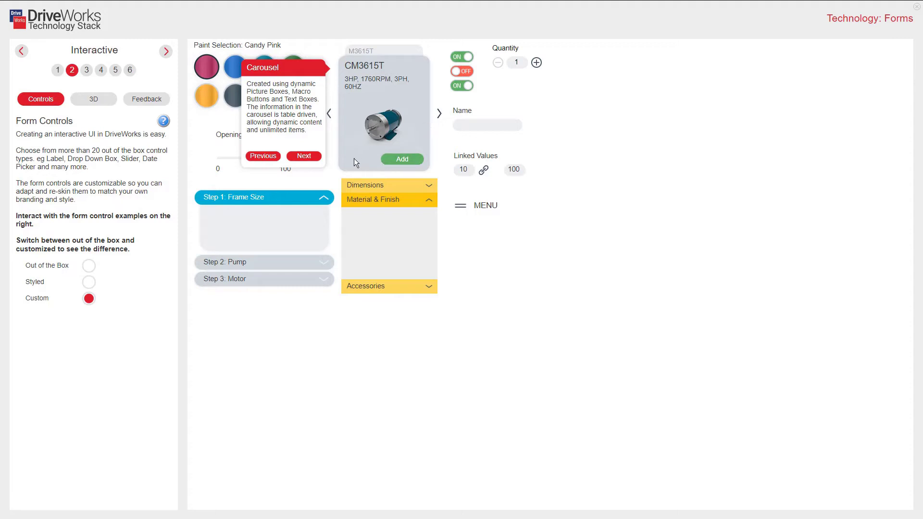
left_click(304, 156)
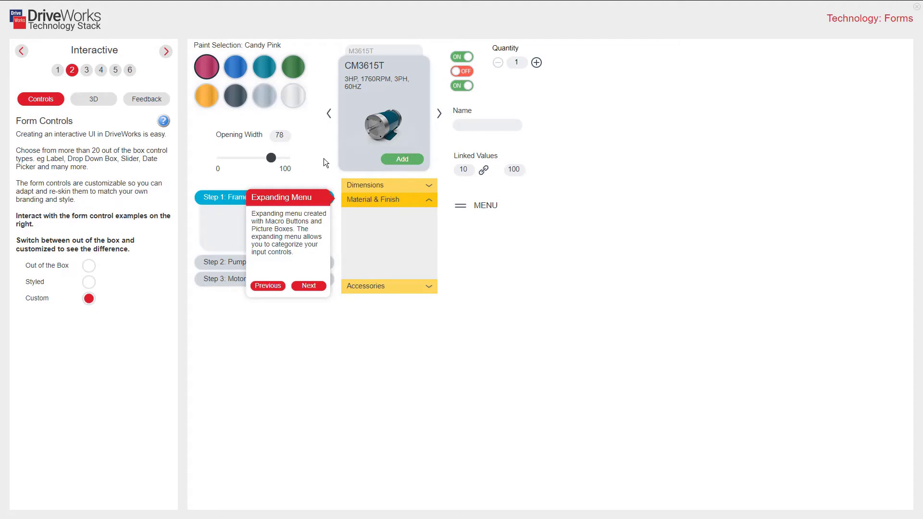
- Set the sample toggles to off-on-off and raise Quantity by one to 3
left_click(309, 286)
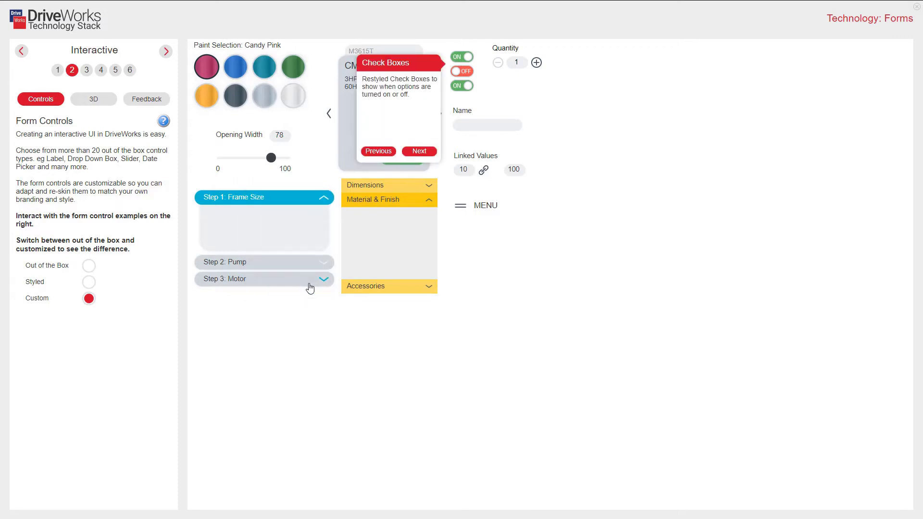
left_click(458, 85)
left_click(463, 58)
left_click(463, 71)
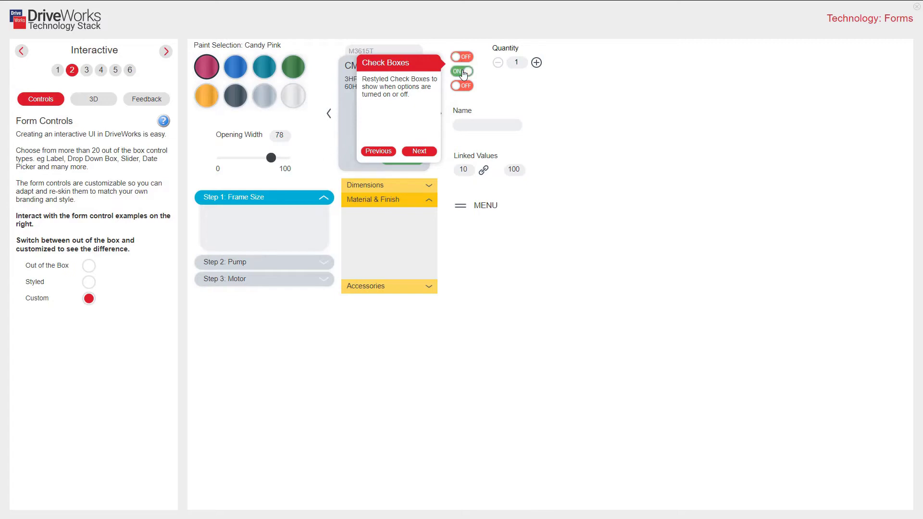
left_click(420, 151)
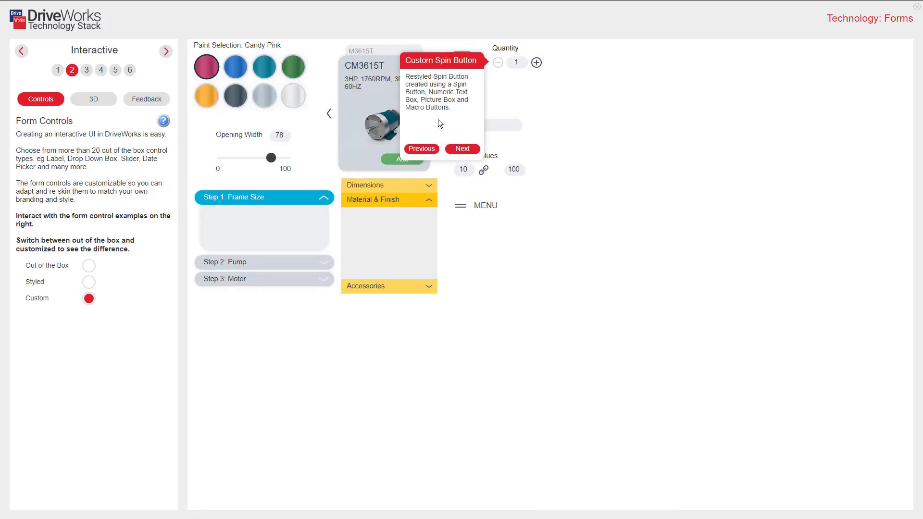
left_click(536, 64)
- Enter 'DriveWorks' as the Name, step past the linked values, and expand the sample menu
left_click(463, 150)
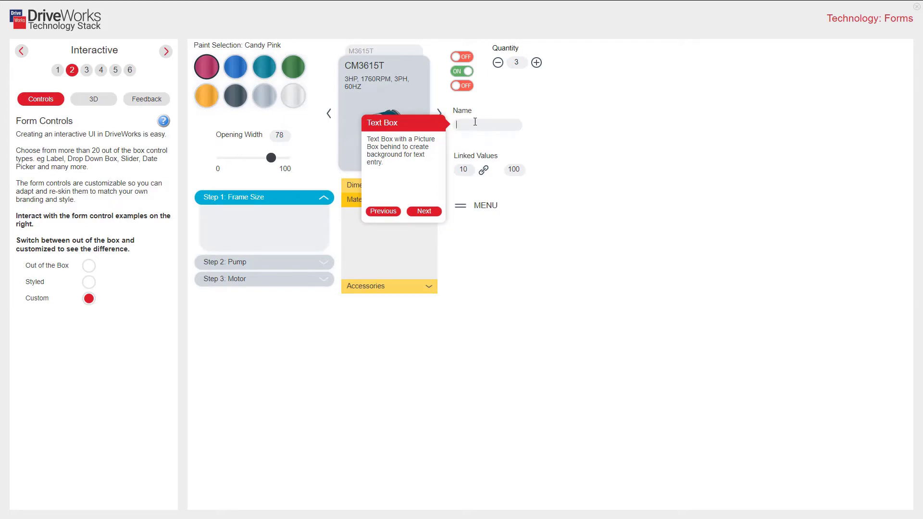
type("DriveWorks")
left_click(424, 211)
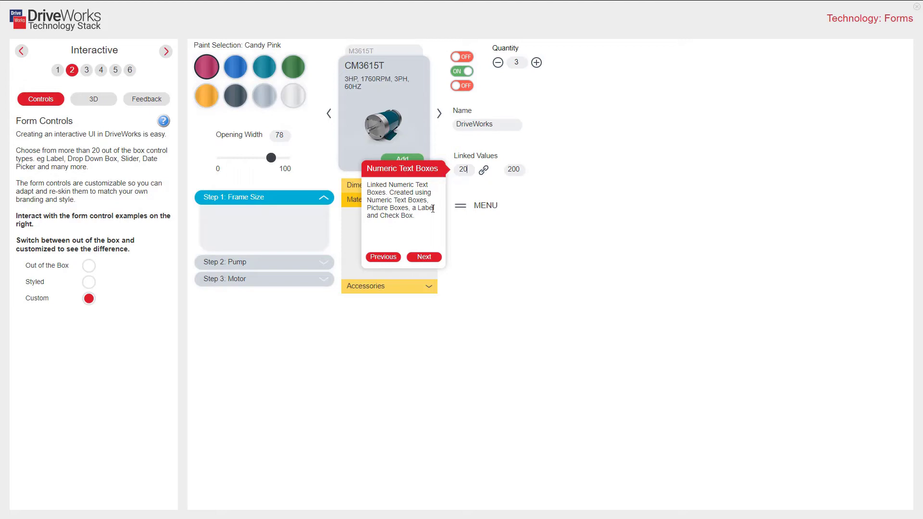
left_click(425, 258)
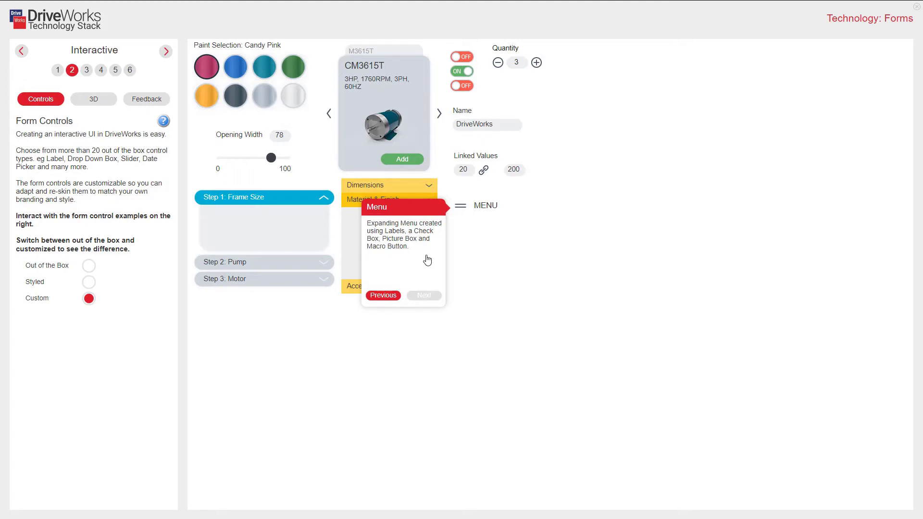
left_click(486, 211)
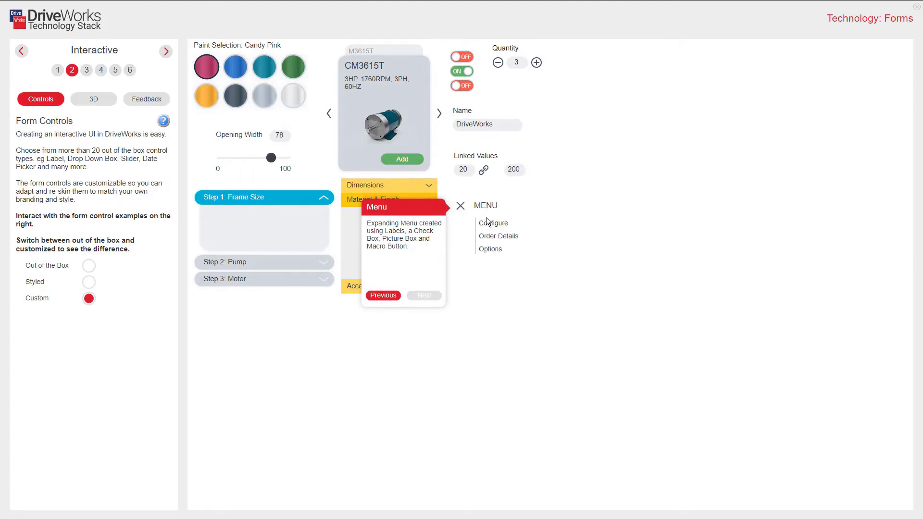
left_click(487, 226)
left_click(485, 210)
- In the 3D playground, add a climbing wall at the back, a swing and a 1600mm slide
left_click(93, 100)
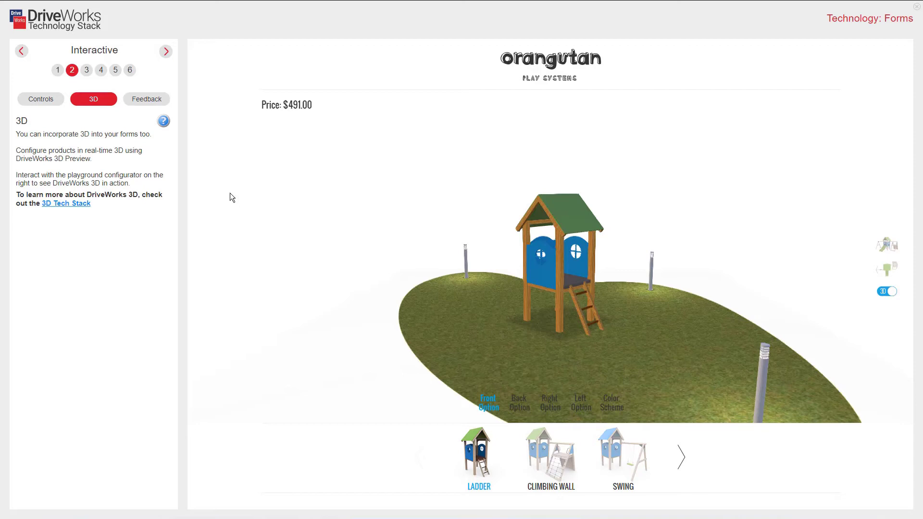
left_click(523, 408)
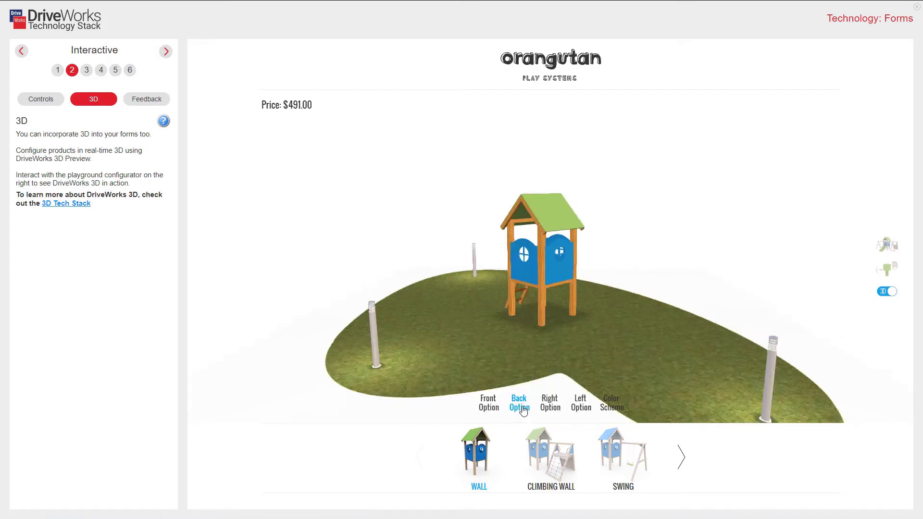
left_click(547, 457)
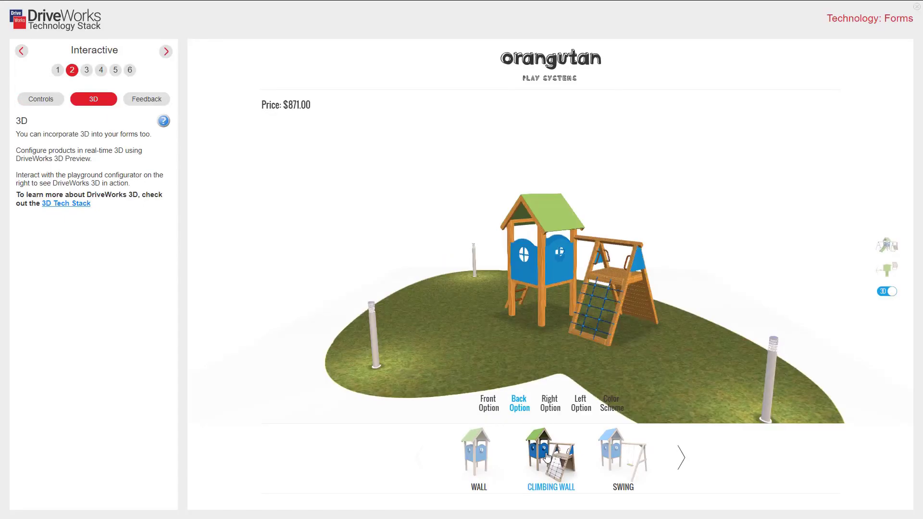
left_click(550, 406)
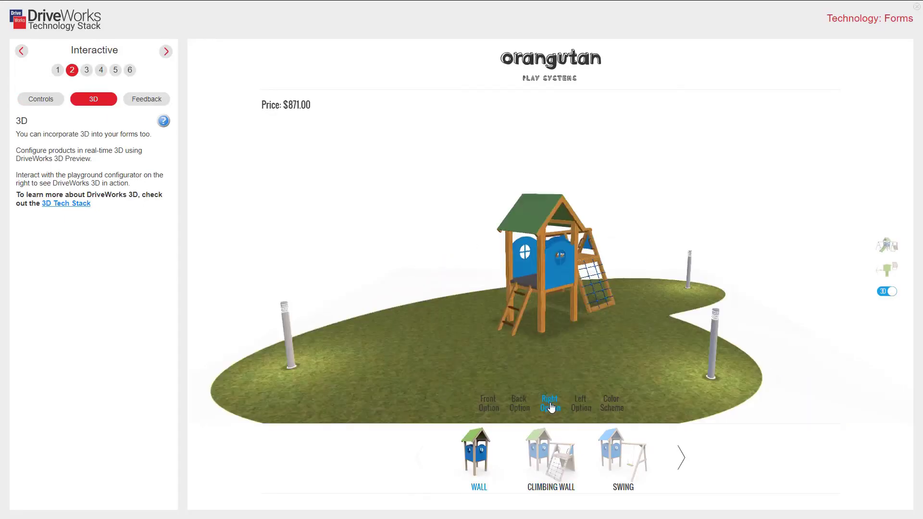
left_click(611, 452)
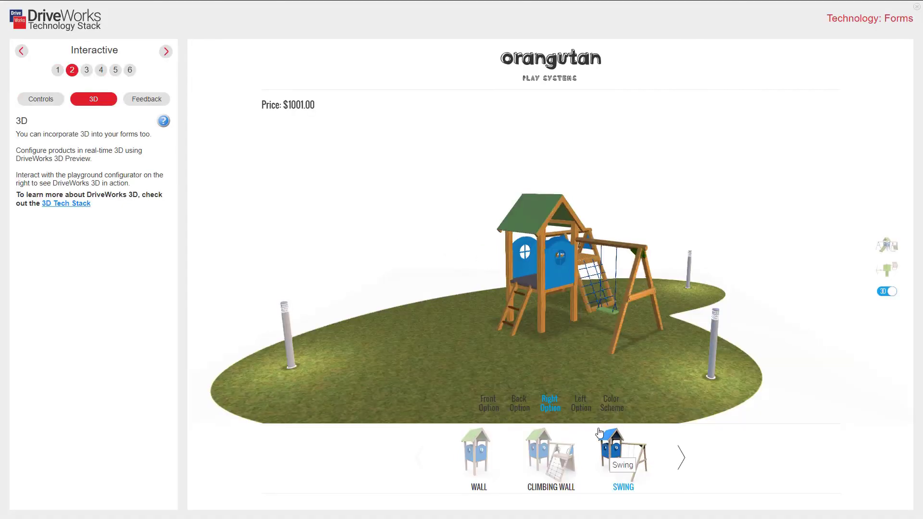
left_click(580, 405)
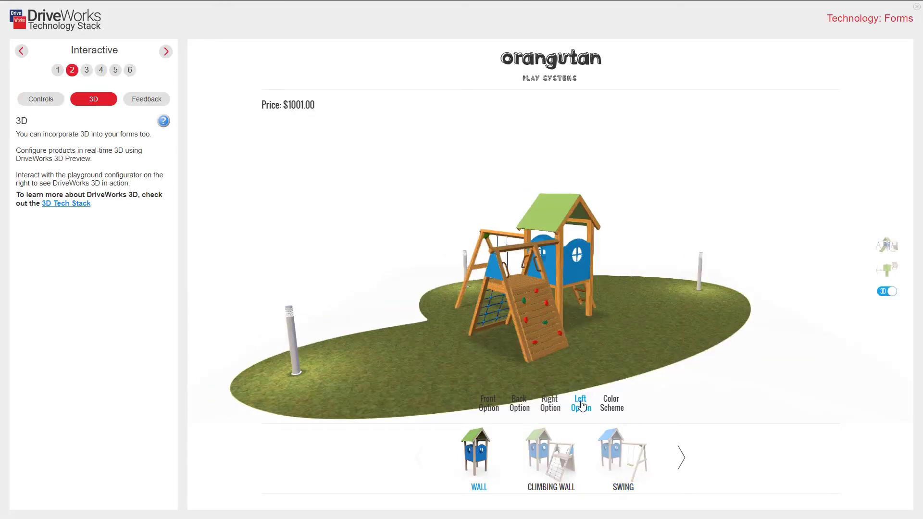
left_click(683, 458)
left_click(684, 459)
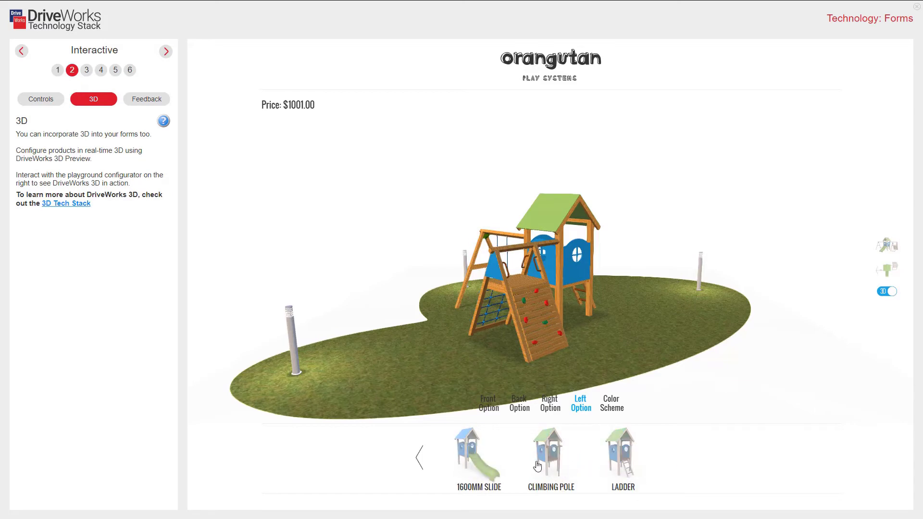
left_click(474, 463)
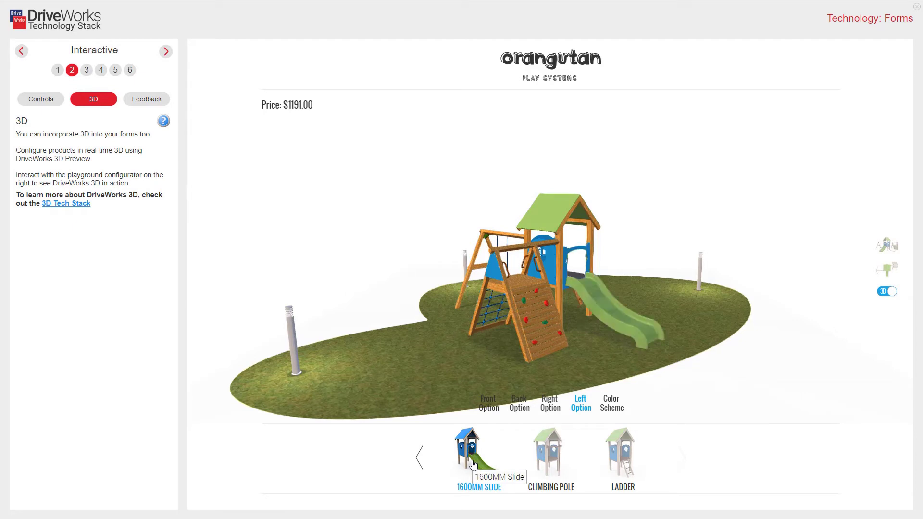
- Apply the Pirate Ship colour scheme and orbit the playground to view it
left_click(611, 404)
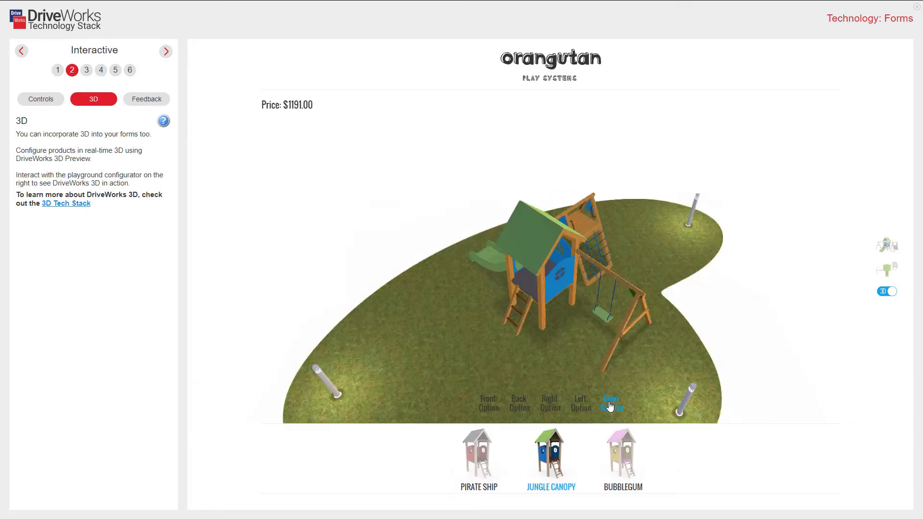
left_click(614, 460)
left_click(480, 456)
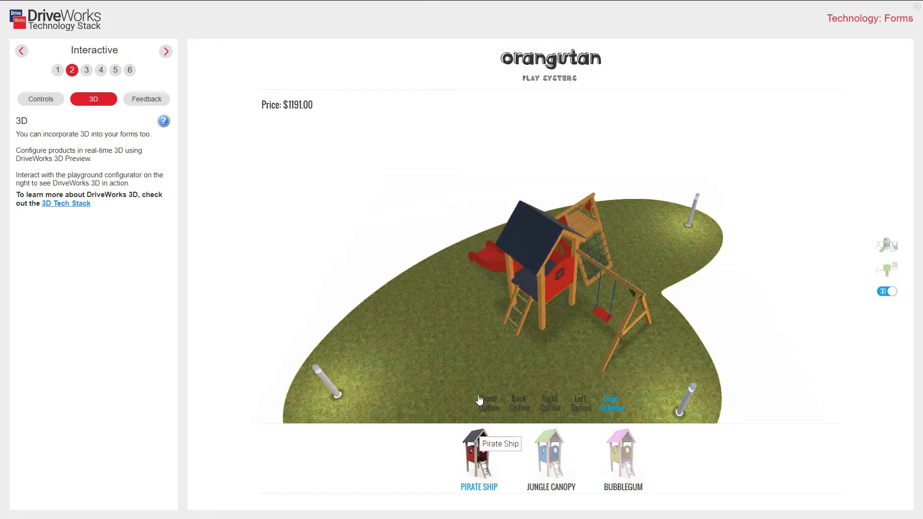
left_click_drag(482, 361, 482, 301)
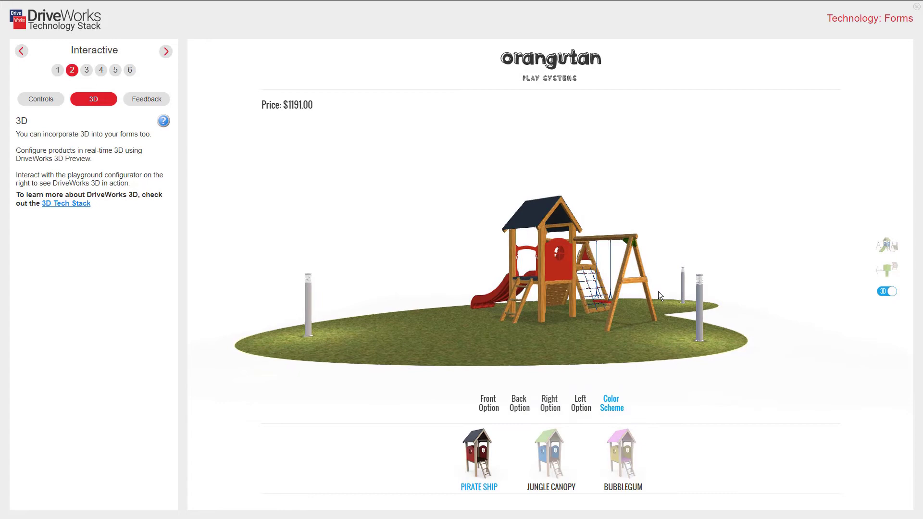
left_click_drag(602, 332, 570, 304)
scroll(571, 305, "up", 3)
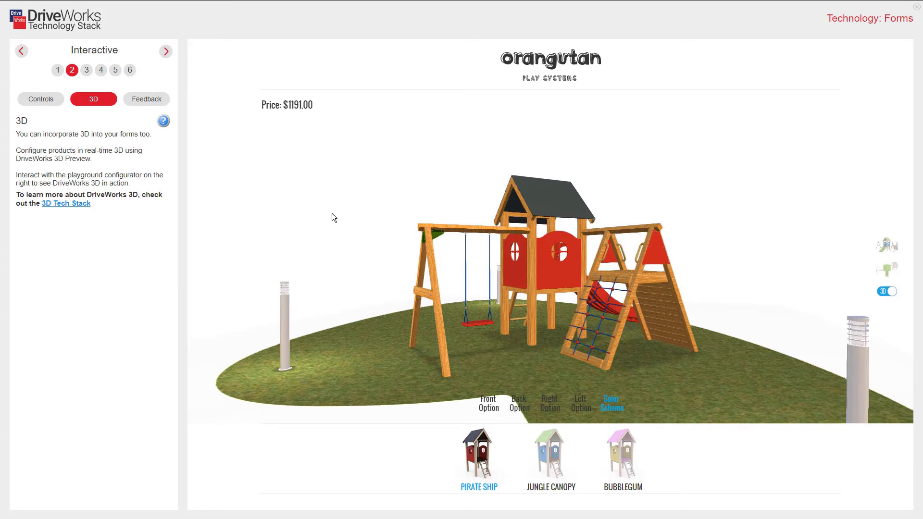
- In the Feedback example, change Section Length from 3500 to 2800 and show the 20kW motor info
left_click(146, 99)
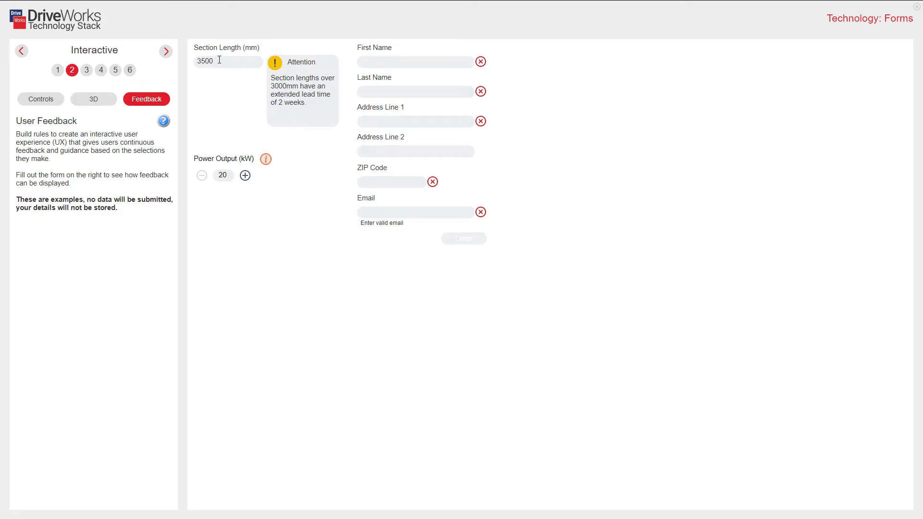
left_click_drag(219, 60, 181, 65)
type("2800")
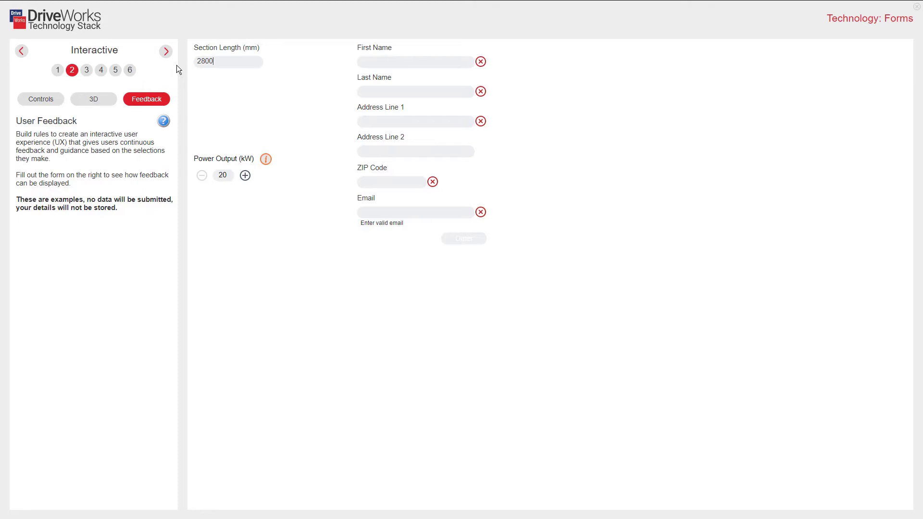
left_click(266, 160)
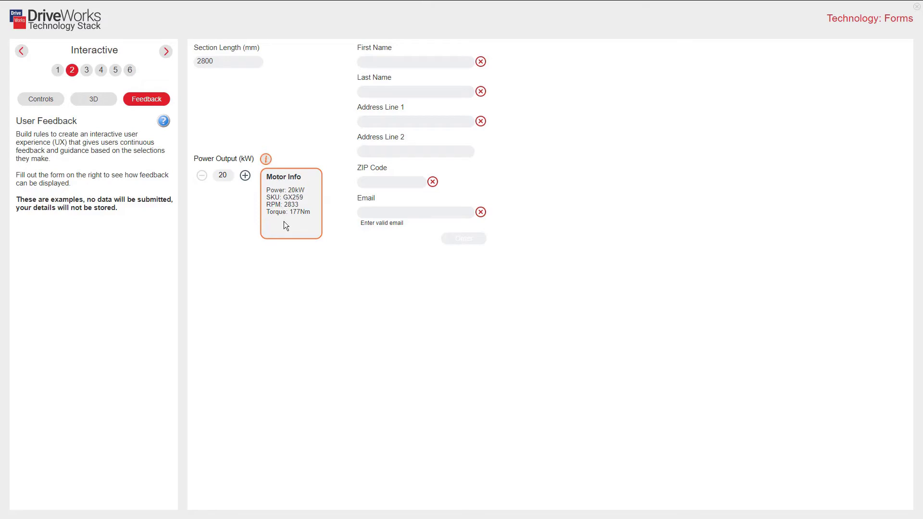
- Raise Power Output to 35 kW and enter a first and last name
left_click(245, 176)
left_click(245, 176)
type("Mike")
type("tus")
- Browse the DriveWorks Pro Help topics on Form Design and the Combo Box control
left_click(164, 121)
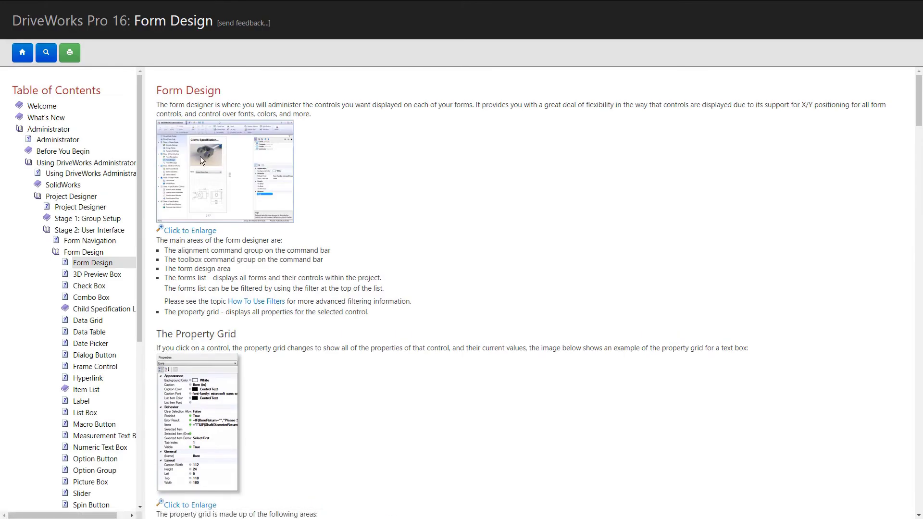
scroll(373, 337, "down", 10)
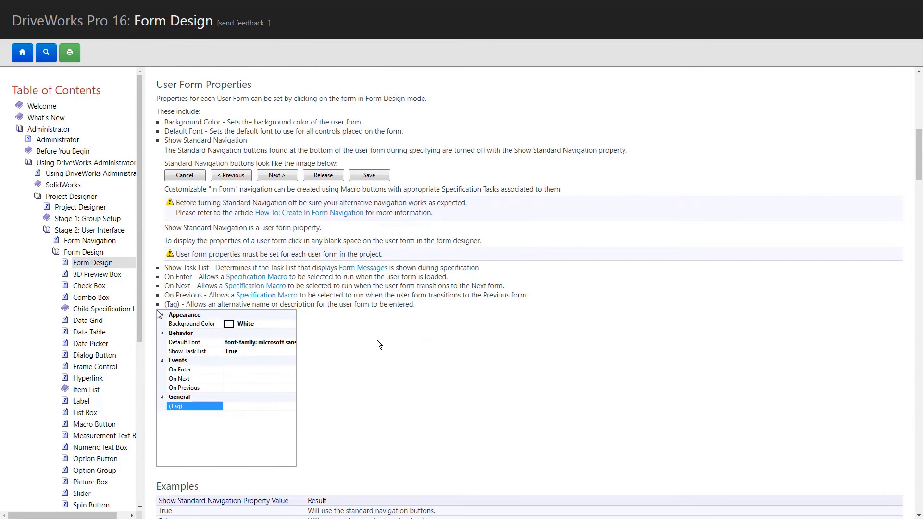
scroll(376, 341, "down", 9)
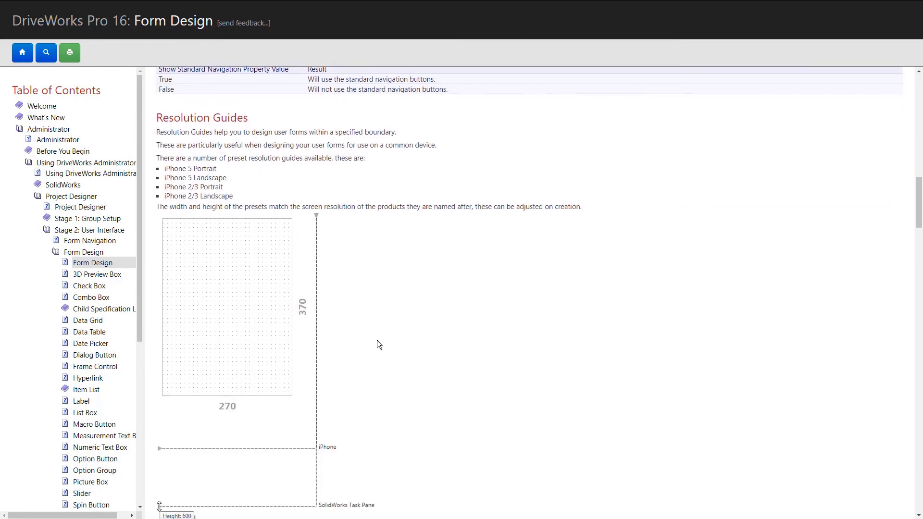
scroll(378, 341, "down", 16)
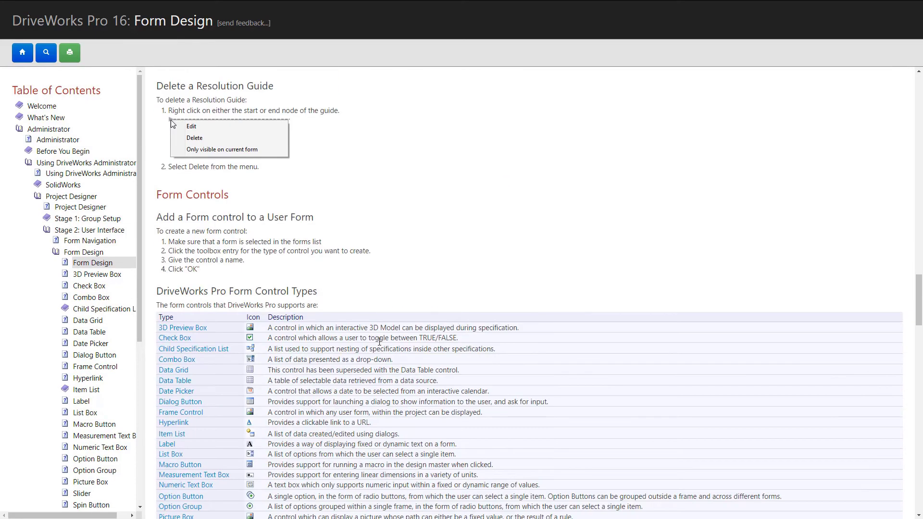
left_click(190, 360)
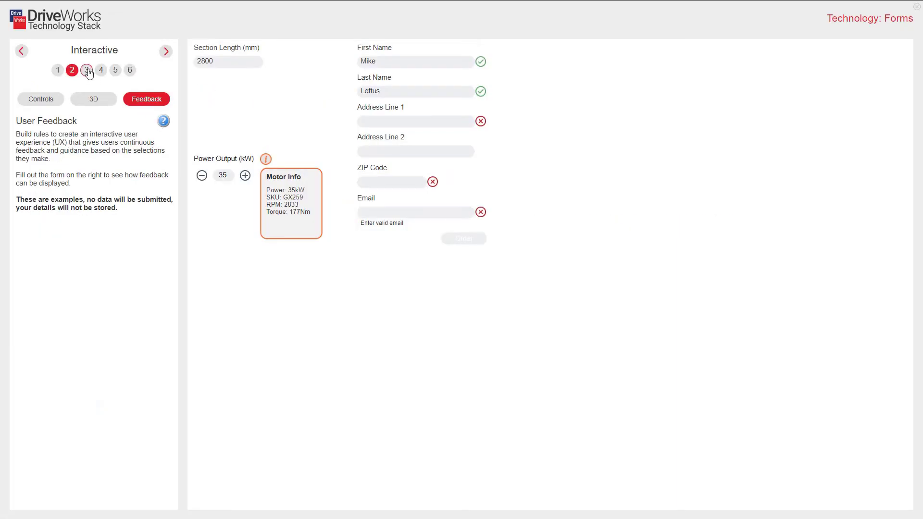
- Open the Intelligent RackMax shelving demo and set Medium rating, Plywood shelves and Anchored Foot feet
left_click(87, 70)
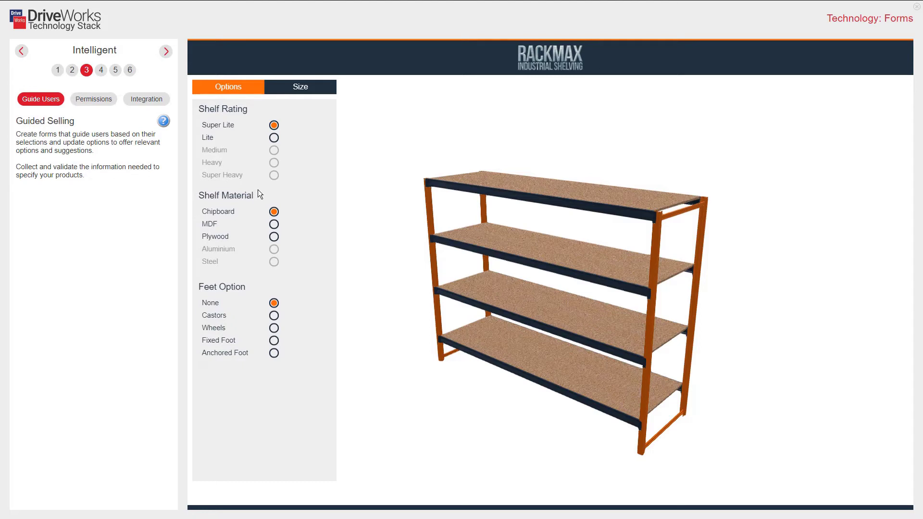
left_click(275, 139)
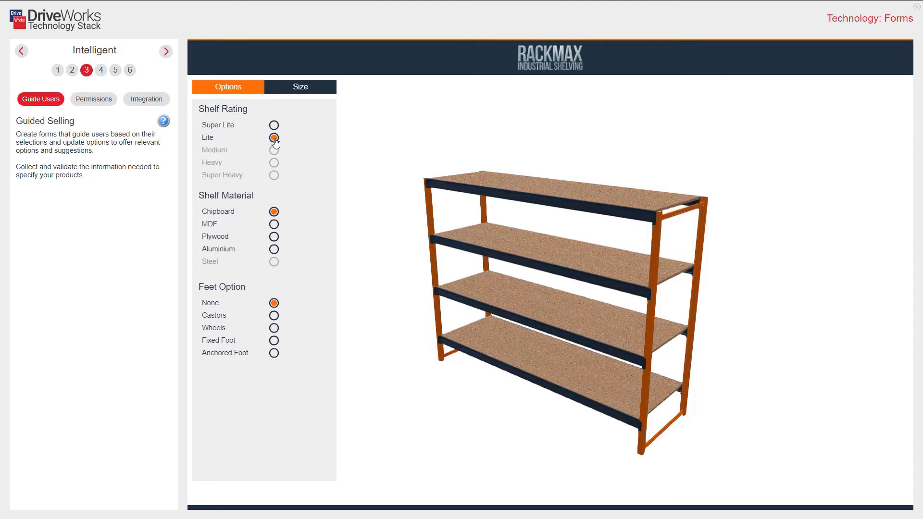
left_click(274, 225)
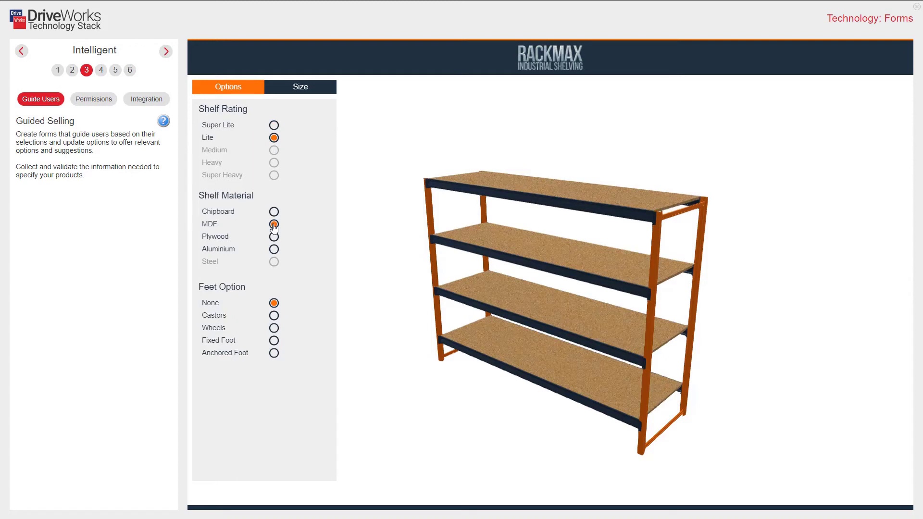
left_click(275, 332)
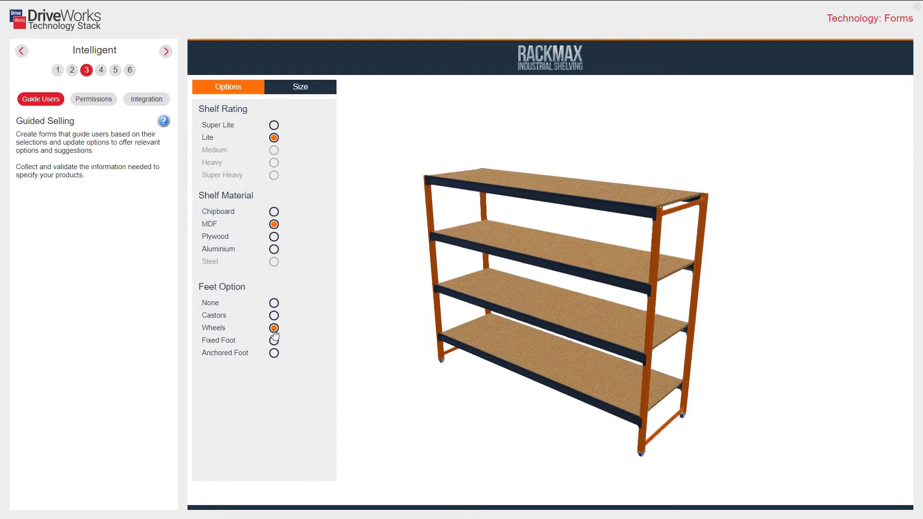
left_click(274, 240)
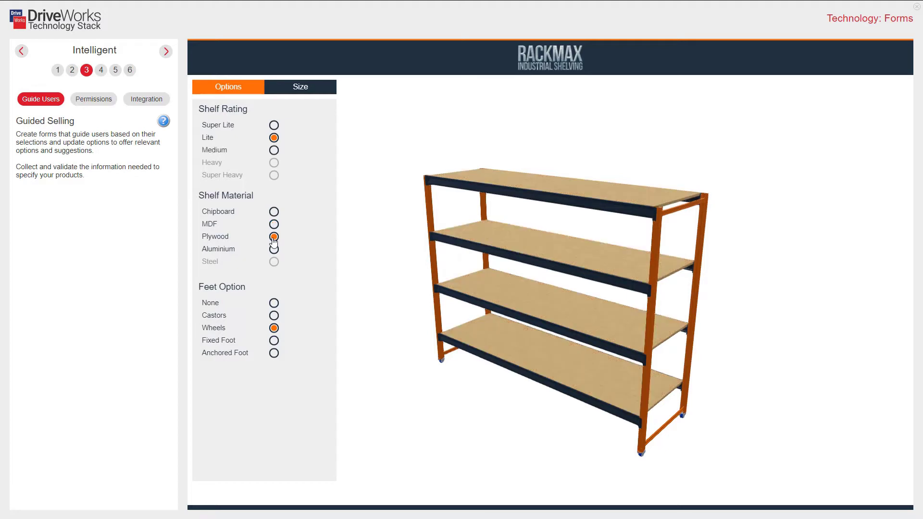
left_click(274, 151)
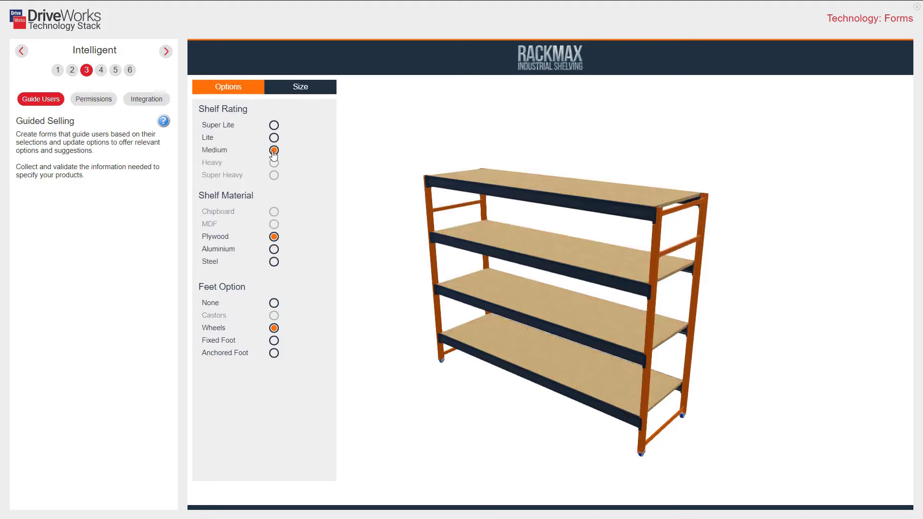
left_click(273, 354)
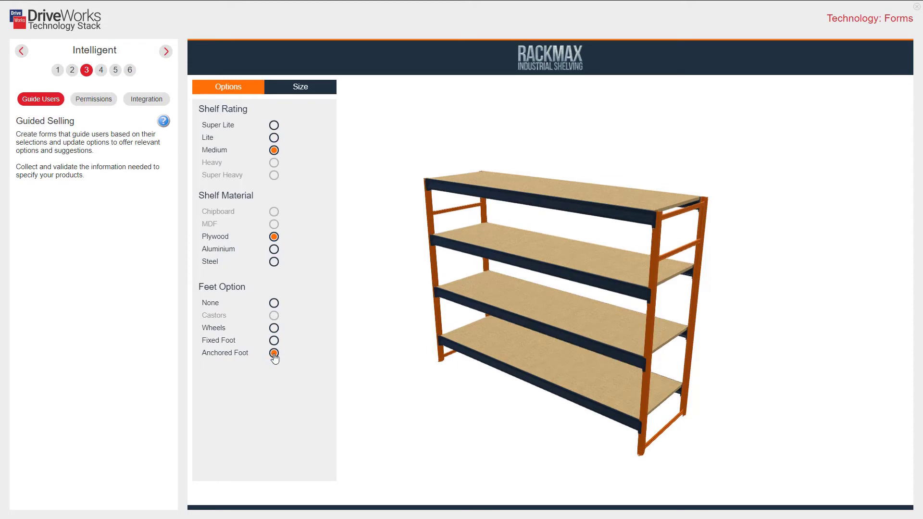
- Set the rack height to 2254, depth to 660, rotation to 1, with five shelves
left_click(306, 92)
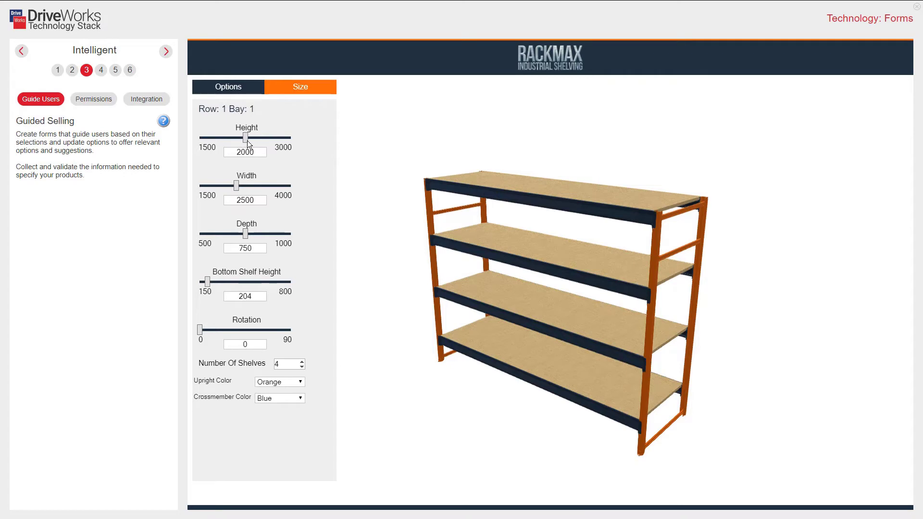
left_click_drag(247, 140, 247, 141)
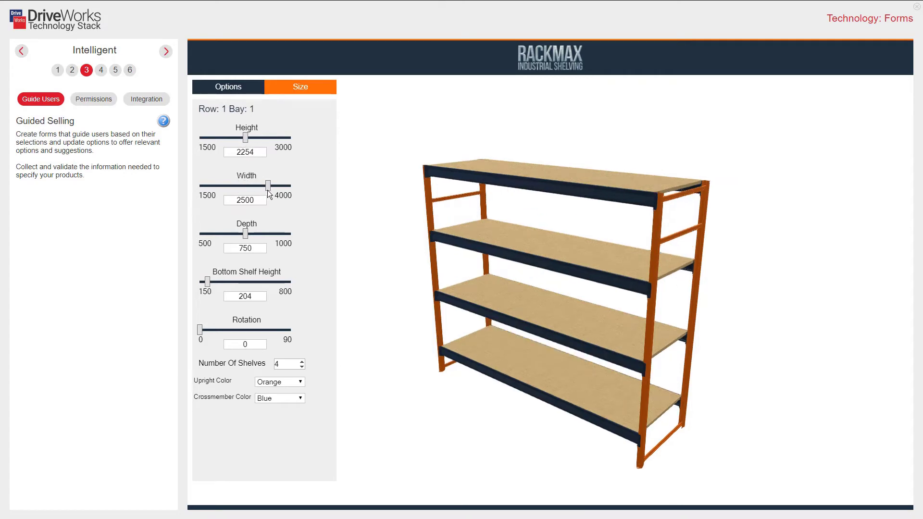
left_click_drag(246, 234, 229, 233)
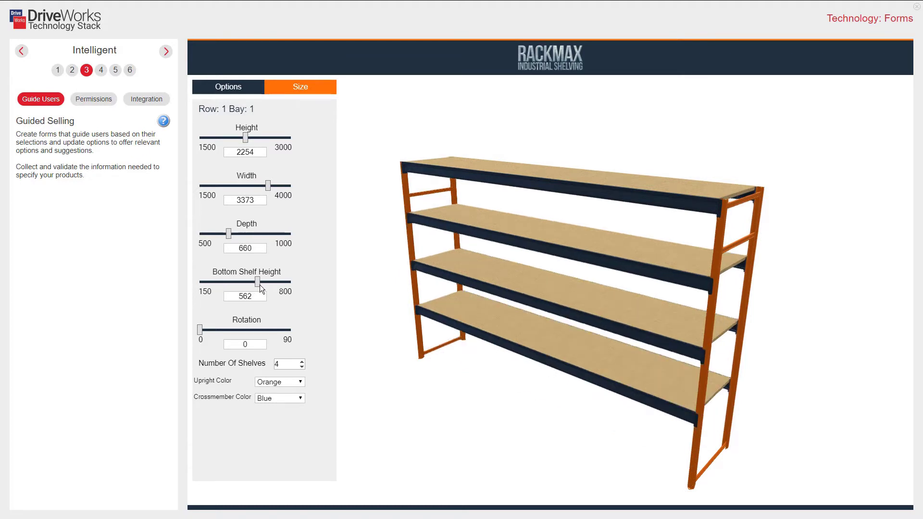
left_click(214, 330)
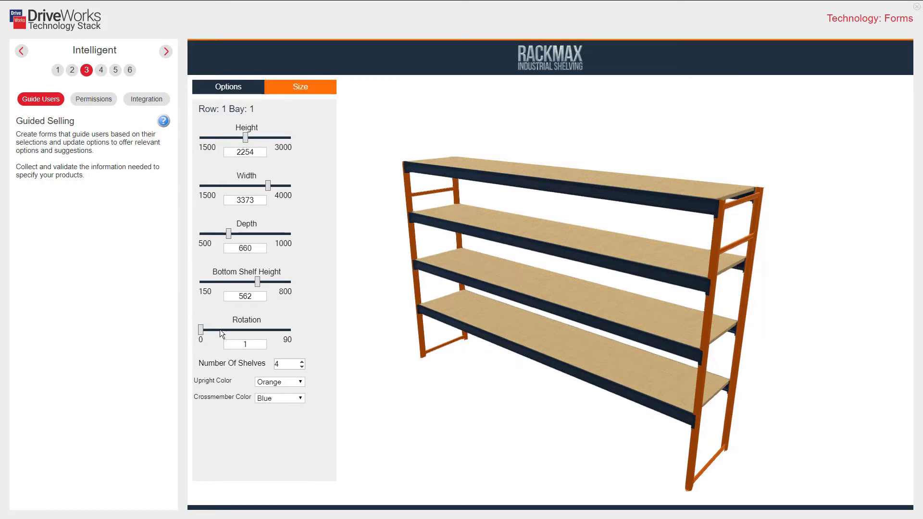
left_click(303, 362)
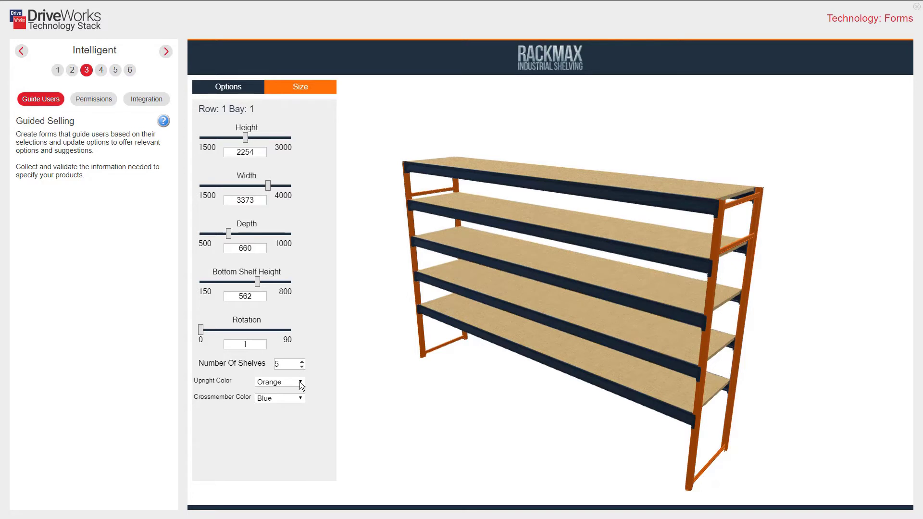
- Colour the uprights Navy and crossmembers Chartreuse, then open the Permissions & Security pump example
left_click(298, 382)
left_click(279, 335)
left_click(298, 399)
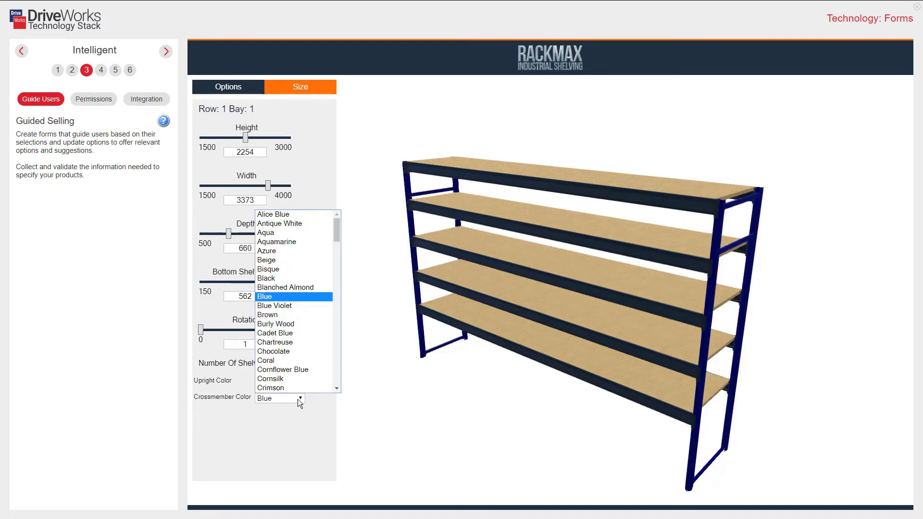
left_click(288, 344)
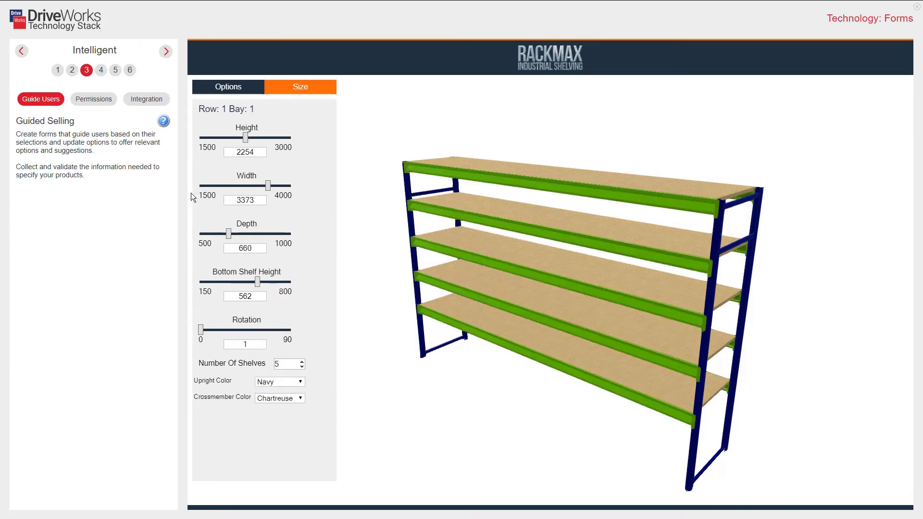
left_click(96, 101)
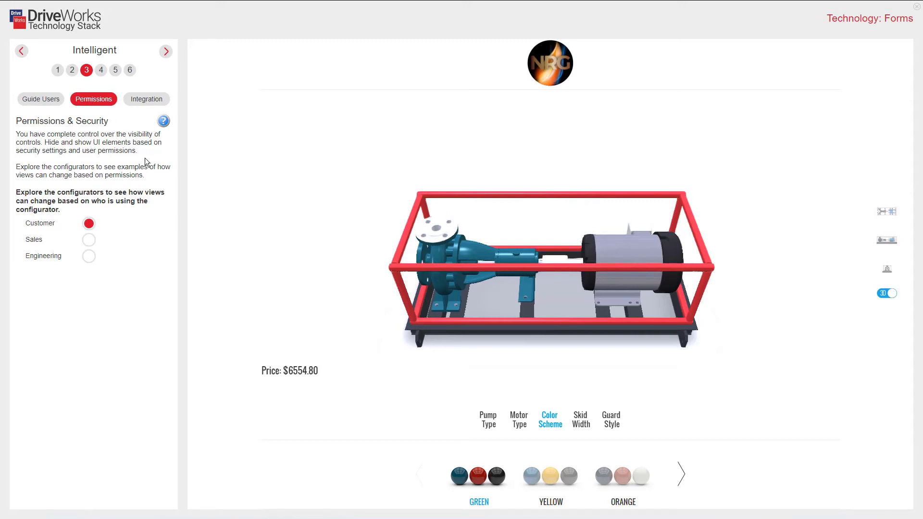
- Rotate the pump skid view and change its colour scheme to Orange
left_click_drag(454, 313, 471, 292)
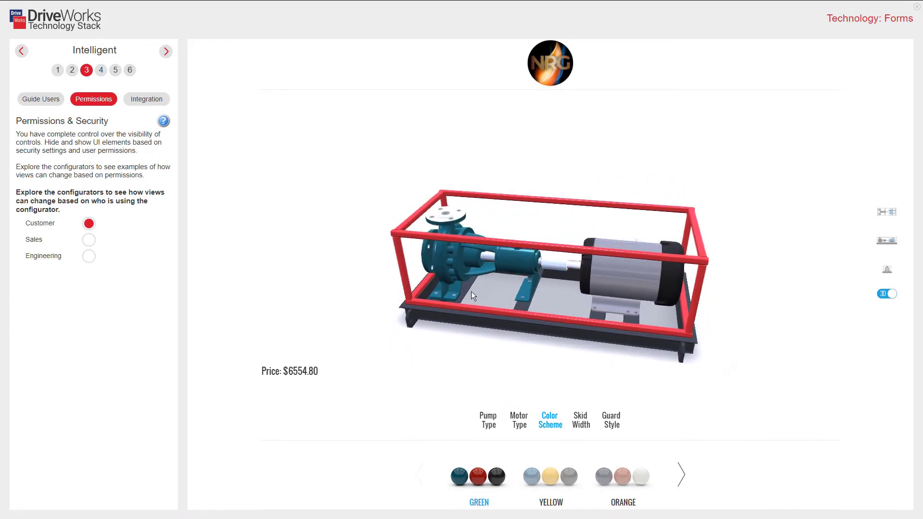
left_click(487, 424)
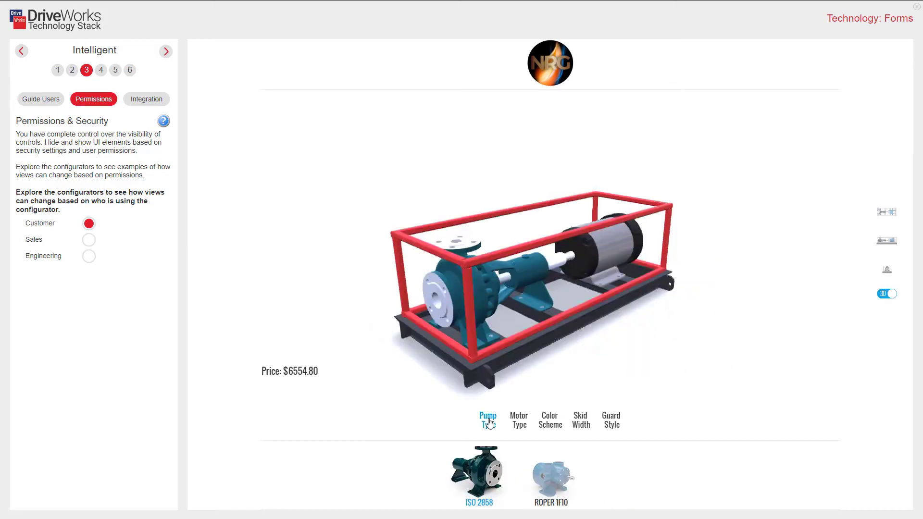
left_click(549, 420)
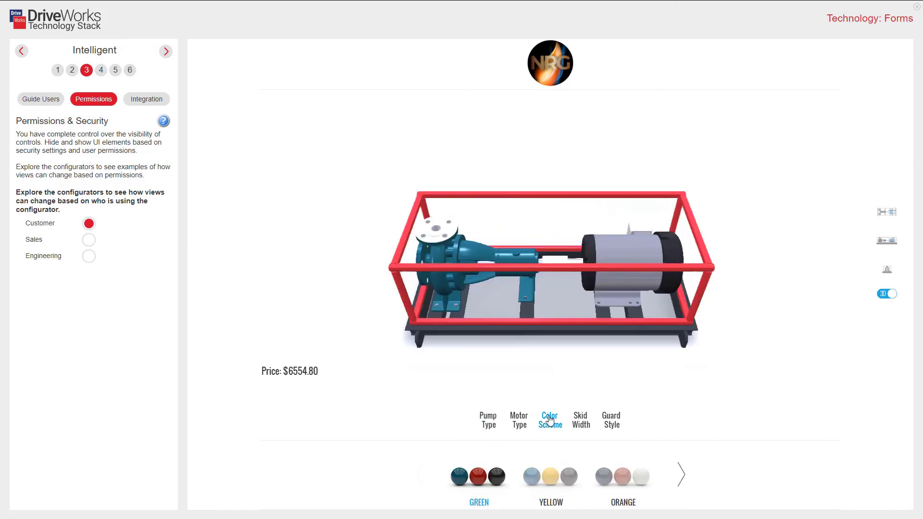
left_click(550, 476)
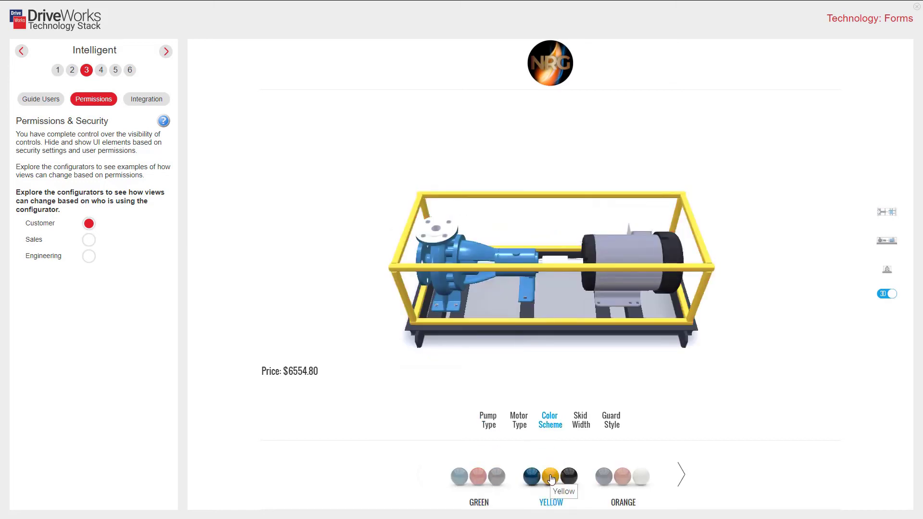
left_click(624, 476)
- Set the skid width to 400MM WIDE and the guard style to Coupling Guard
left_click(582, 421)
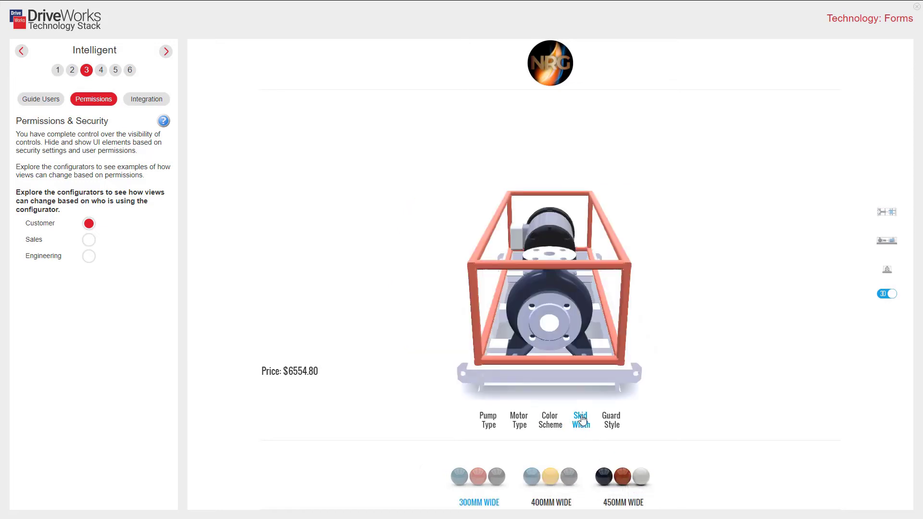
left_click(554, 474)
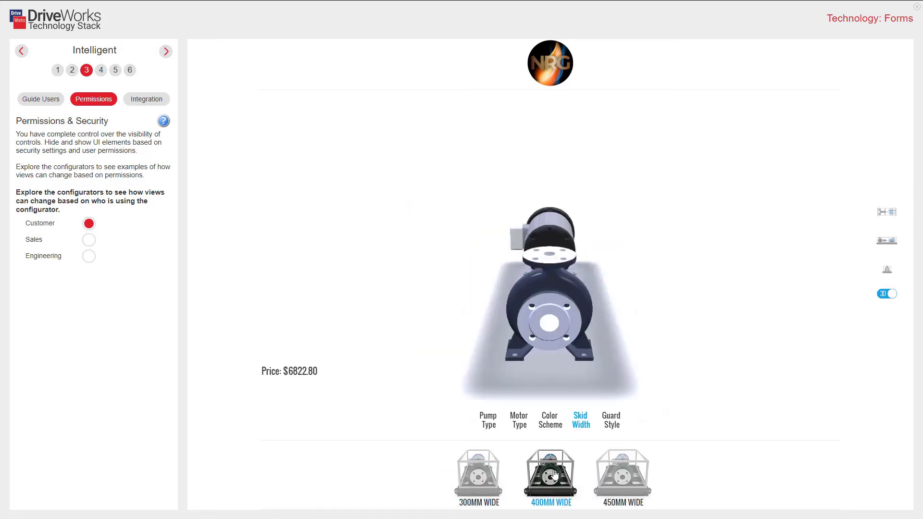
left_click(614, 420)
left_click(540, 472)
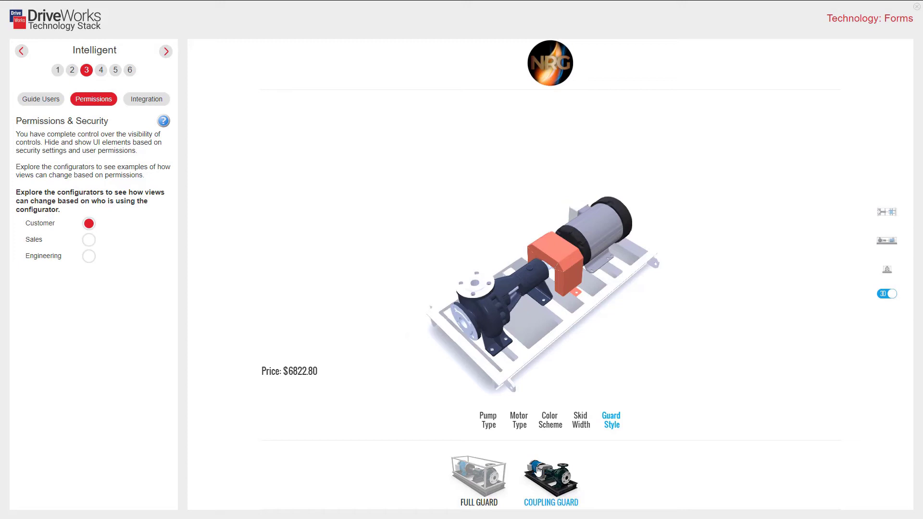
- View the configurator as Sales, trying the 3 Year then 1 Year Service Contract
left_click(90, 241)
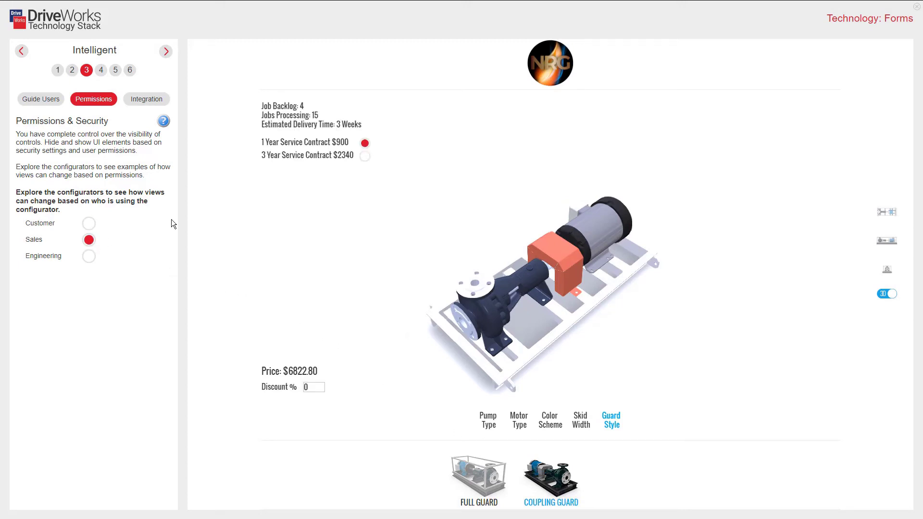
left_click(365, 157)
left_click(365, 144)
- Switch to the Engineering view, enter the drafter's name in Drawn By, and choose pump type ROPER 1F10
left_click(89, 257)
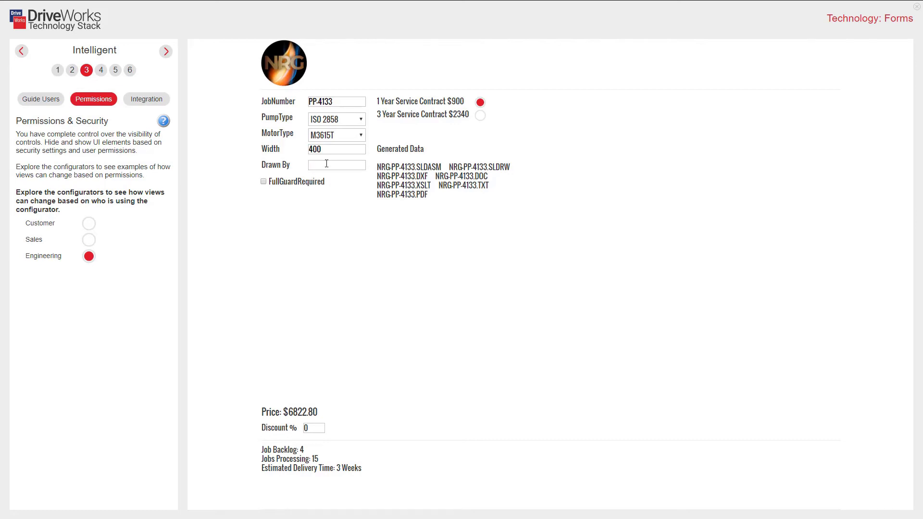
type("Mike")
left_click(361, 119)
left_click(347, 144)
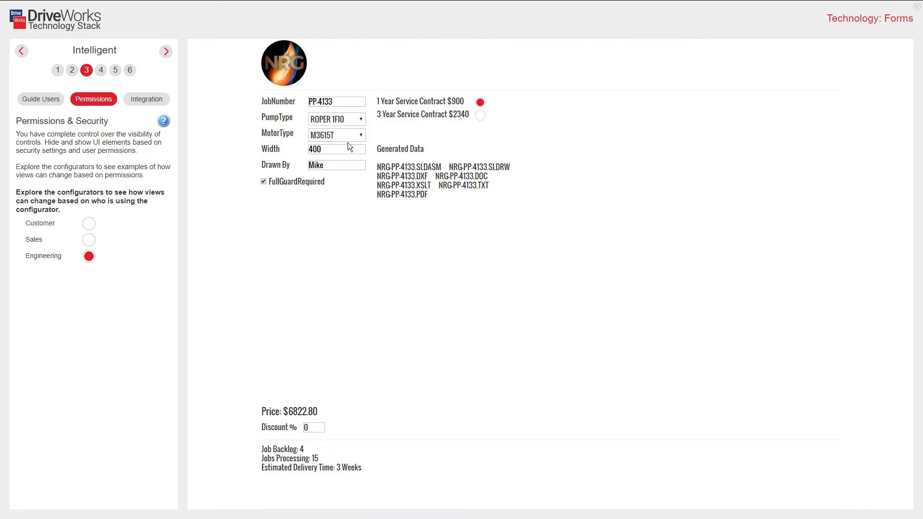
- Open the Integration example and fetch live delivery prices for a 16KG parcel
left_click(147, 100)
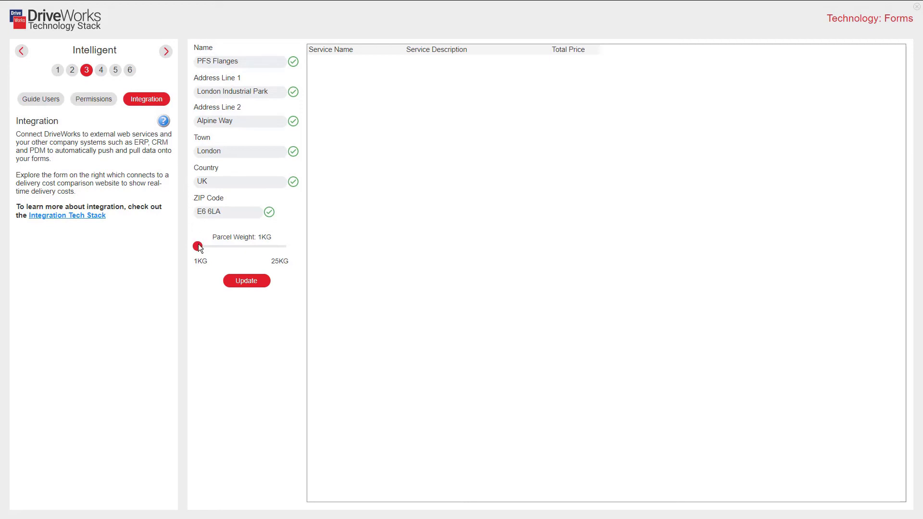
left_click_drag(198, 247, 228, 255)
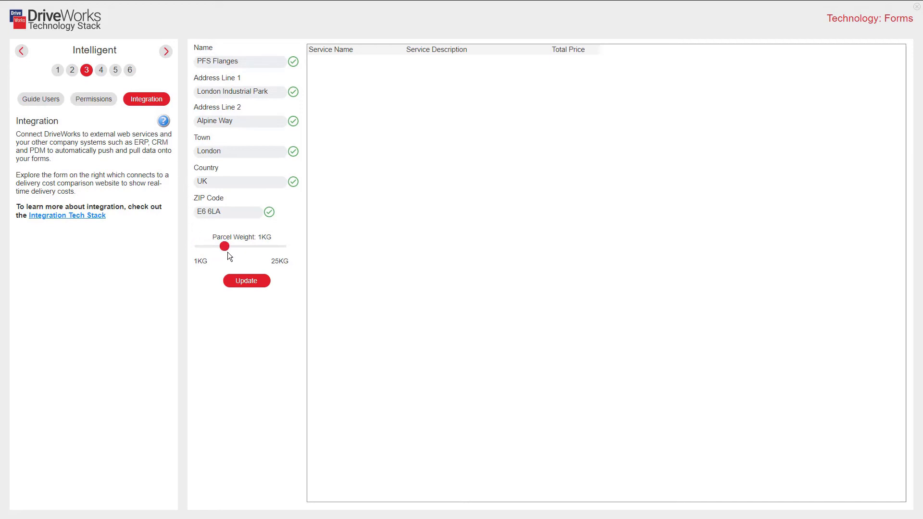
left_click(245, 282)
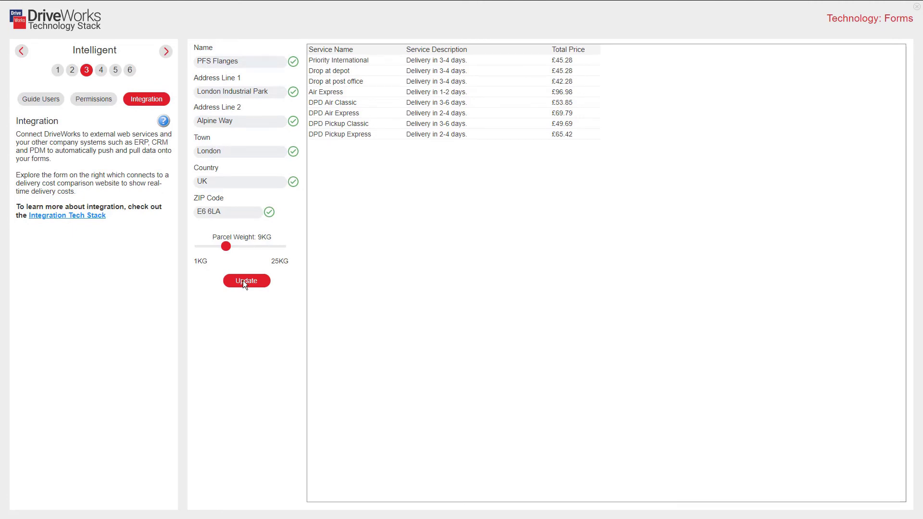
left_click_drag(231, 247, 258, 250)
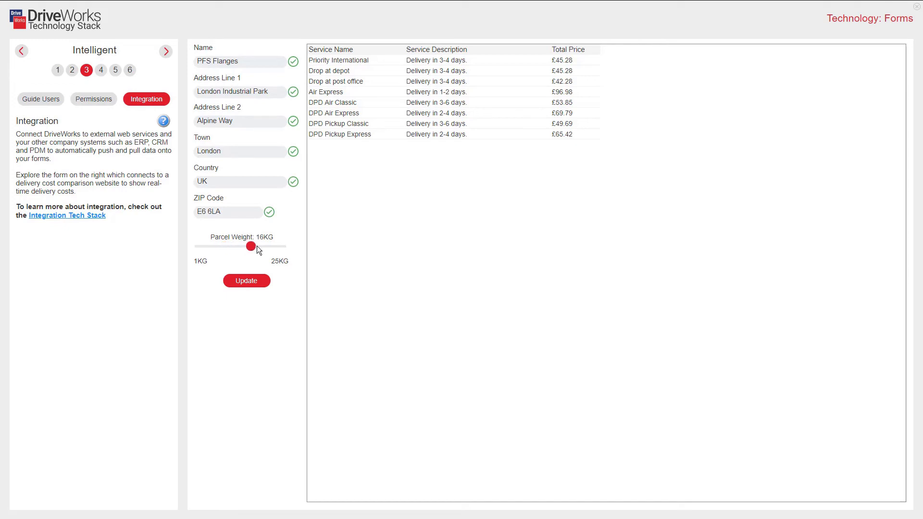
left_click(254, 283)
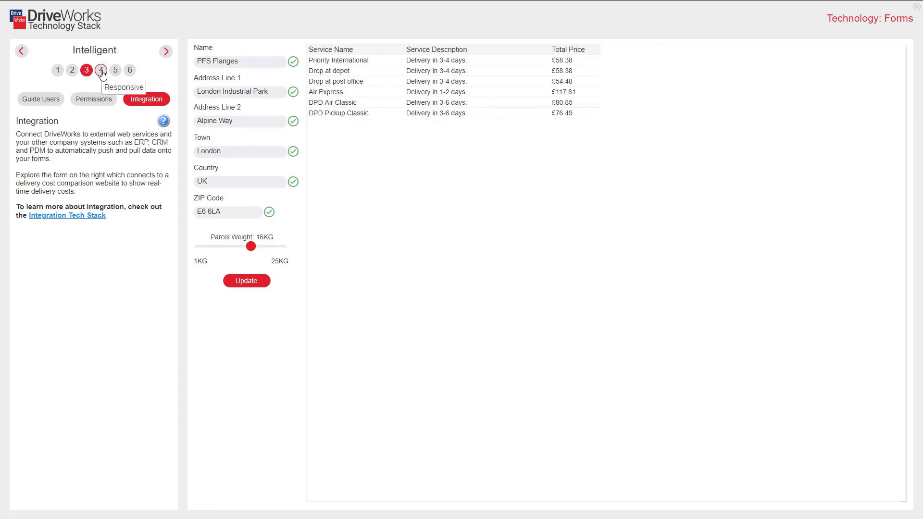
- Open the Responsive example and narrow the picture-frame preview's Screen Width from 1000px to 450px
left_click(102, 73)
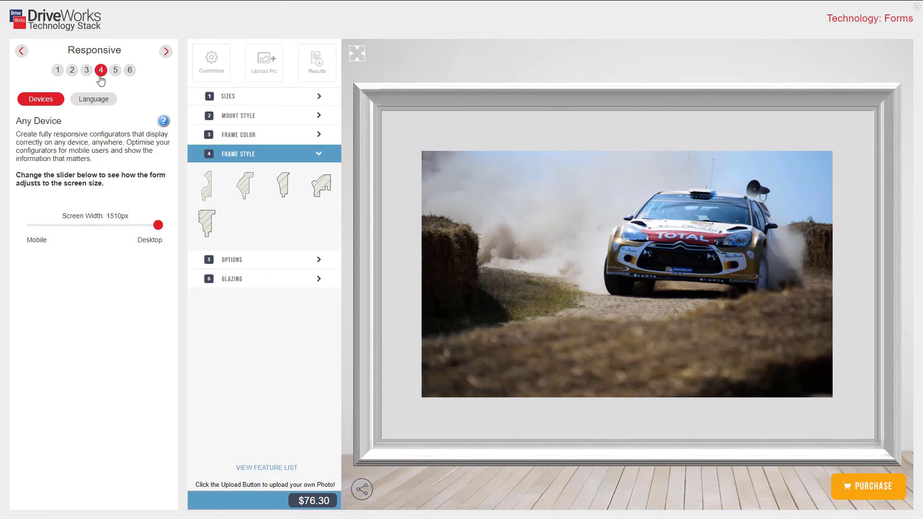
left_click_drag(155, 226, 142, 226)
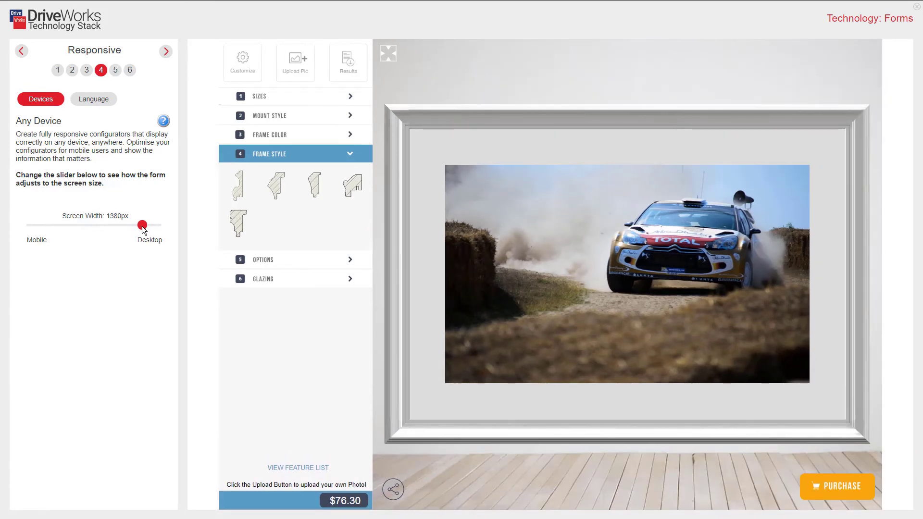
left_click_drag(143, 227, 98, 230)
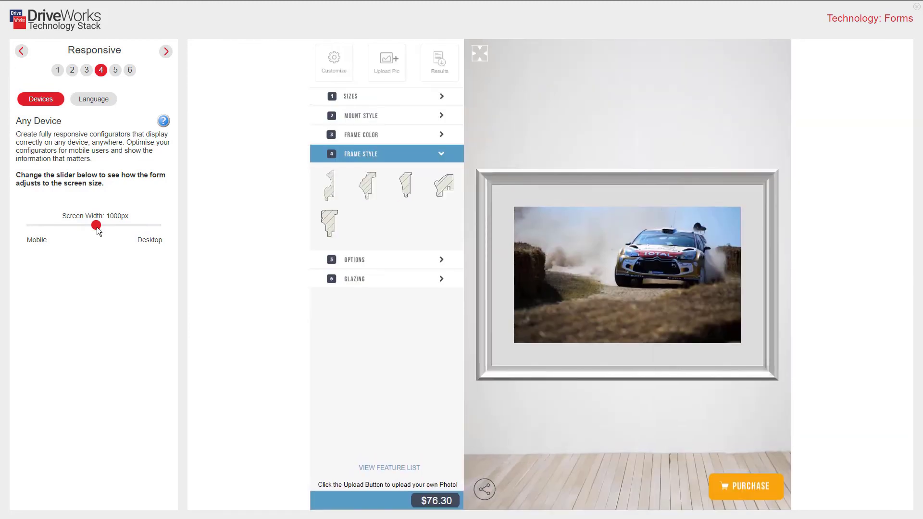
left_click_drag(97, 230, 61, 231)
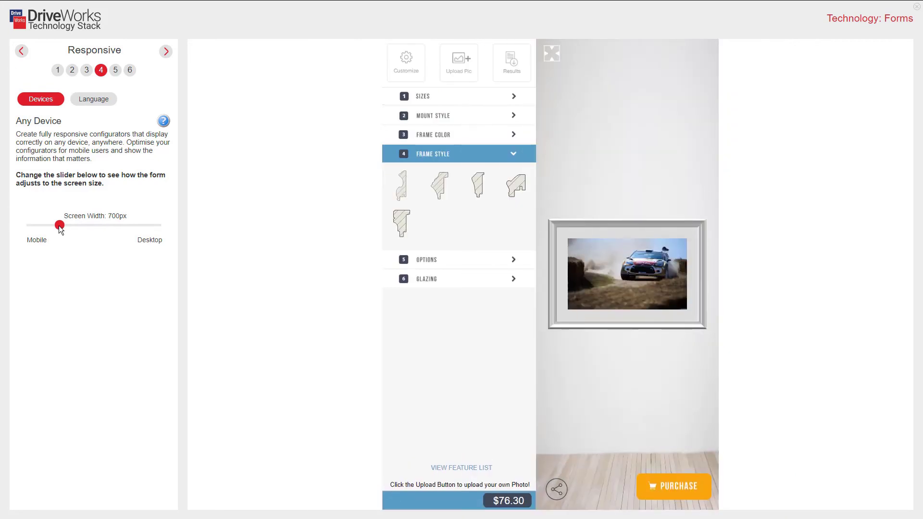
left_click_drag(61, 229, 19, 224)
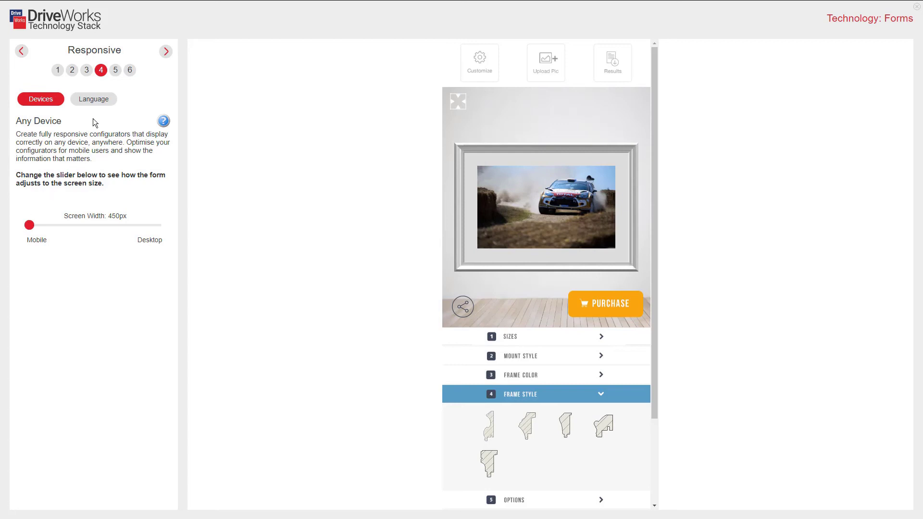
- Open the multilingual example and switch the watch configurator through Deutsch and English to Español
left_click(95, 99)
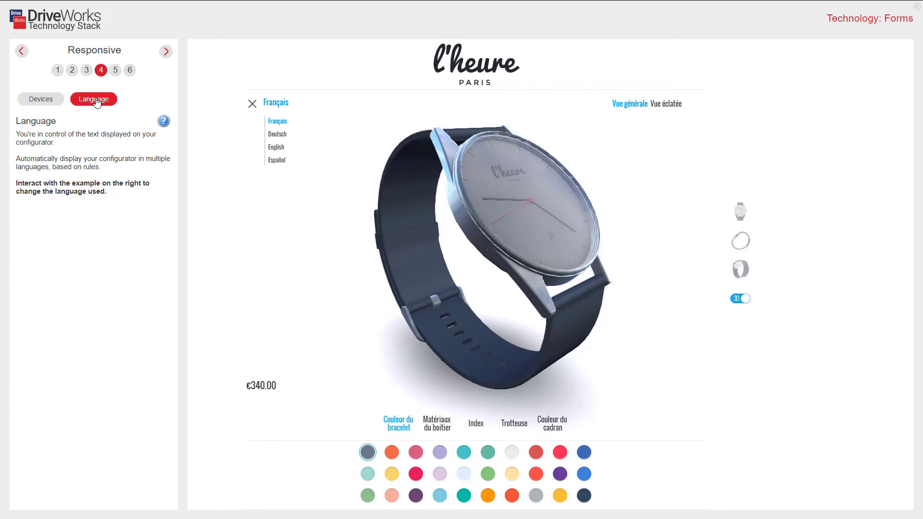
left_click(278, 135)
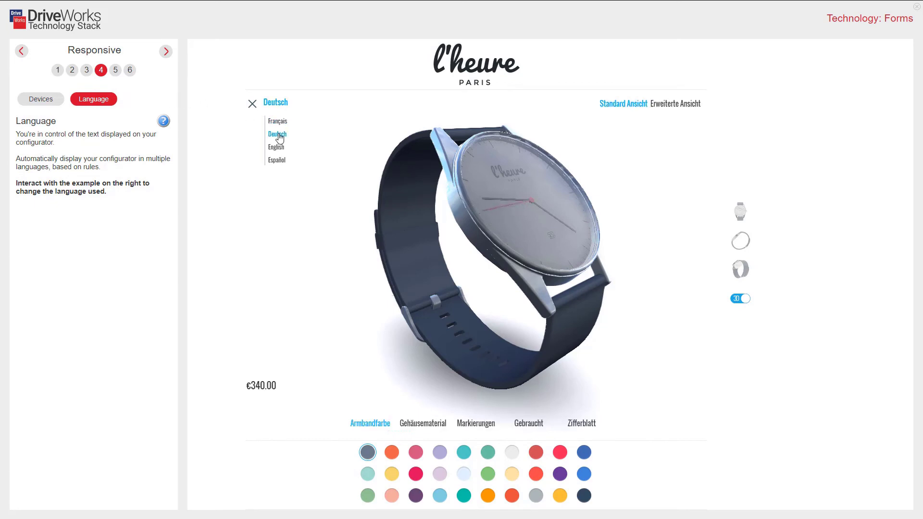
left_click(278, 148)
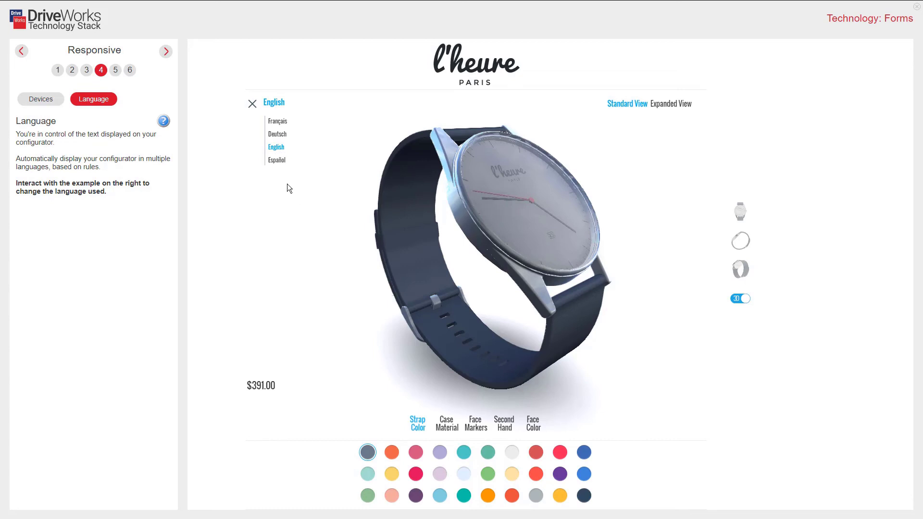
left_click(277, 161)
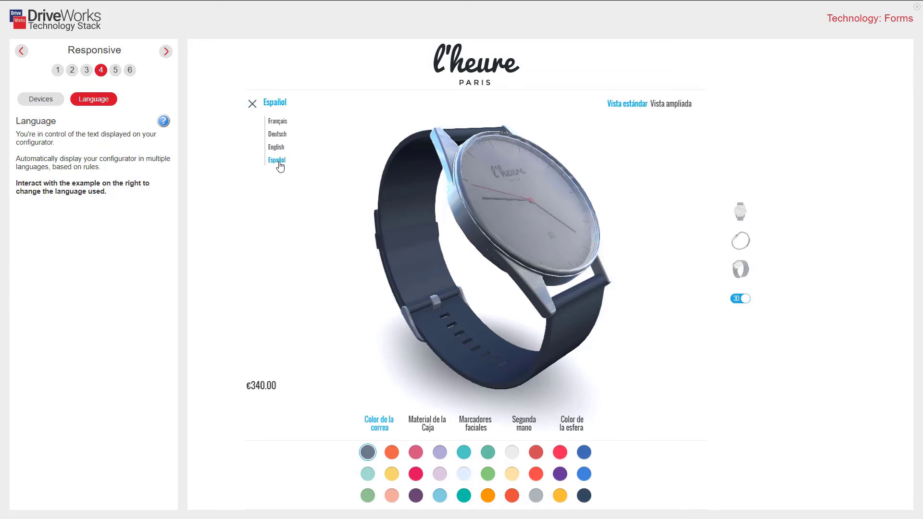
- Rotate the watch to its dial and choose the hour-numeral face markers, priced €380.00
left_click(434, 427)
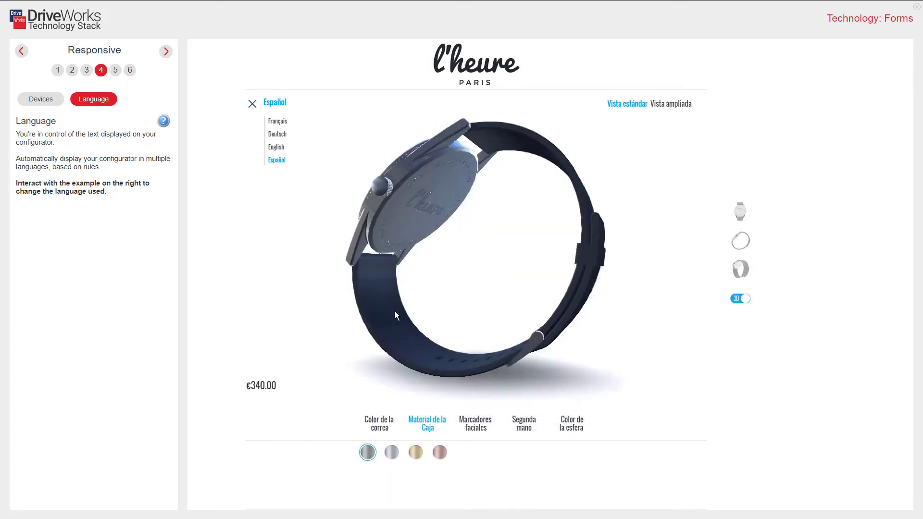
left_click_drag(395, 312, 506, 355)
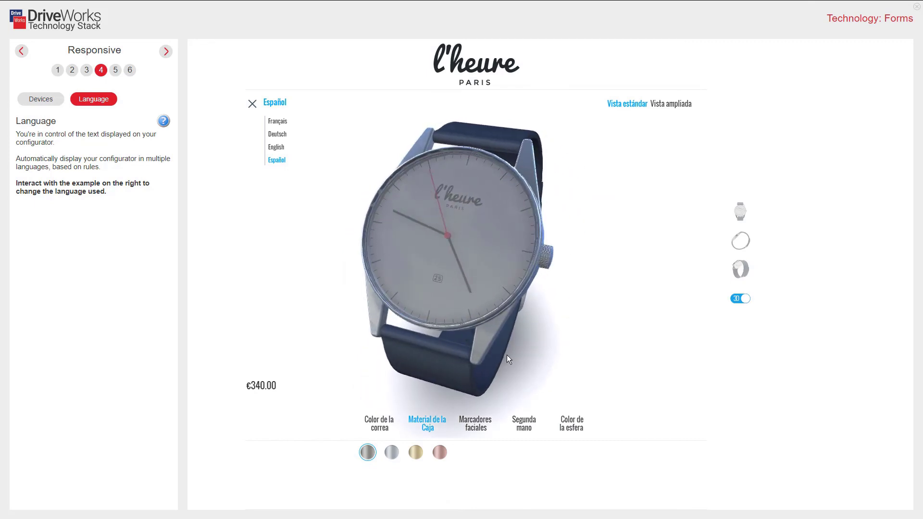
left_click(475, 424)
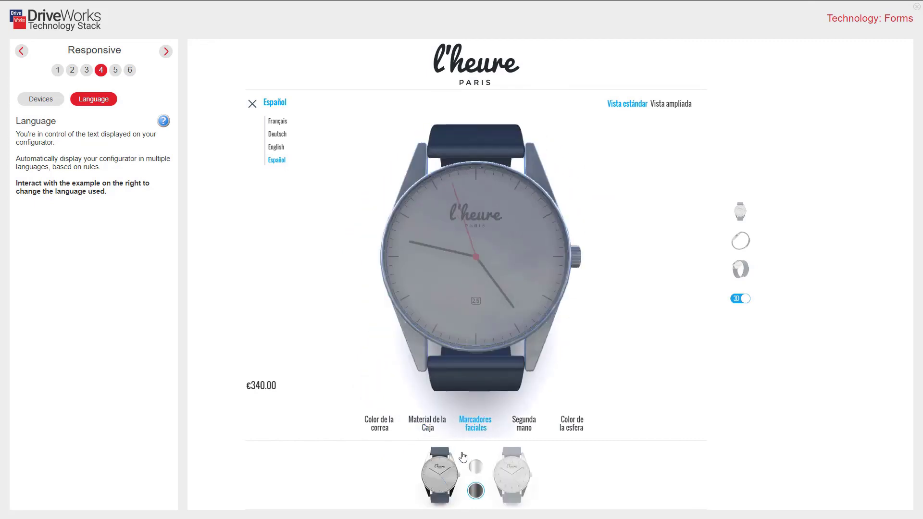
left_click(511, 475)
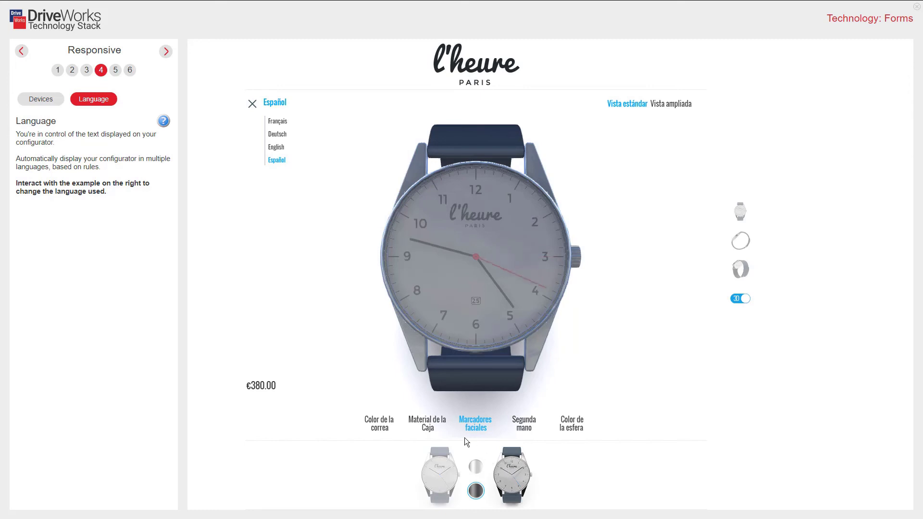
- Go to step 5, Implementation, and show the Form Designer's Command Bar explanation
left_click(116, 71)
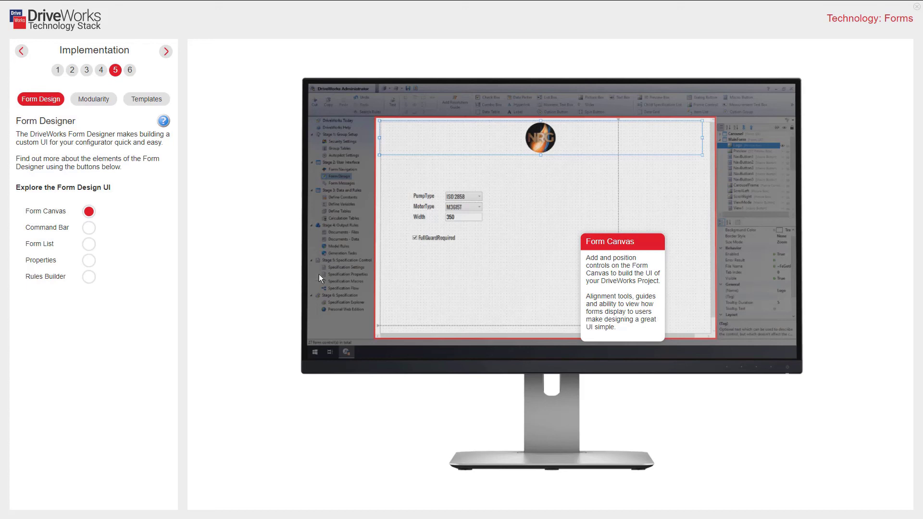
left_click(89, 229)
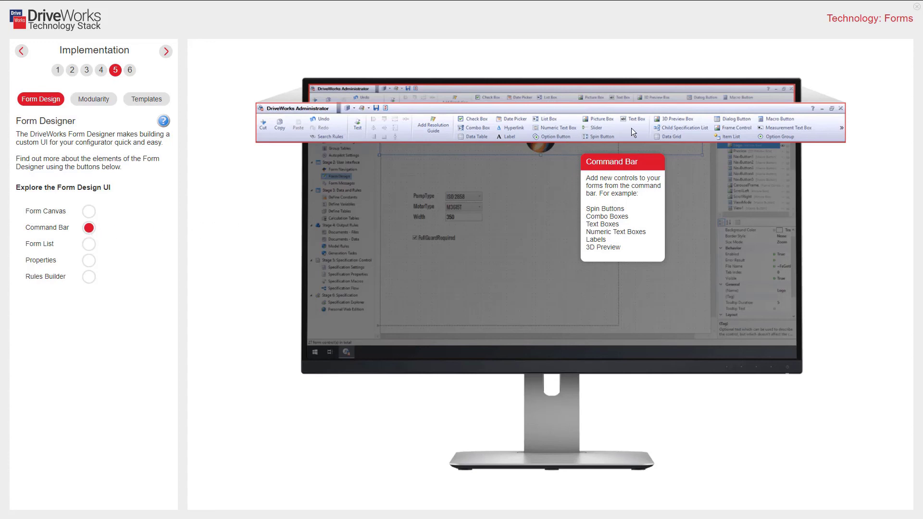
- Step through the Form List, Properties and Rules Builder explanations of the Form Designer
left_click(89, 245)
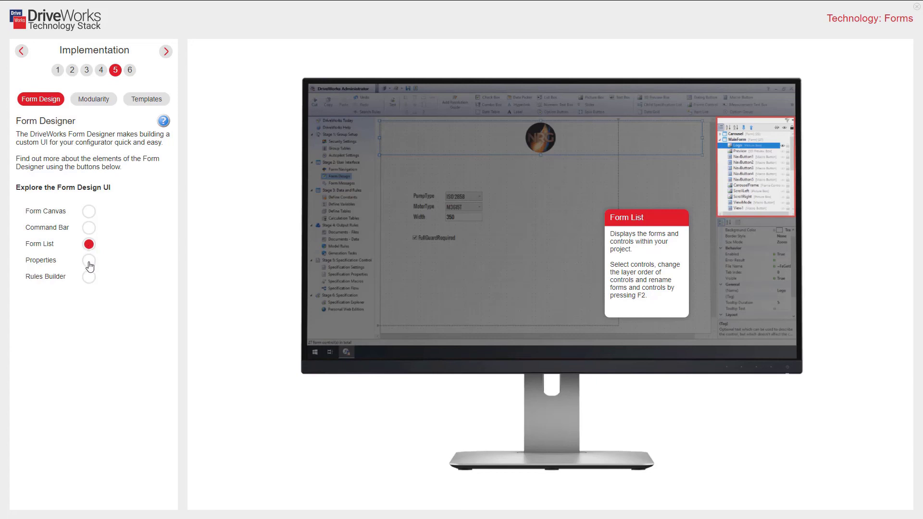
left_click(88, 262)
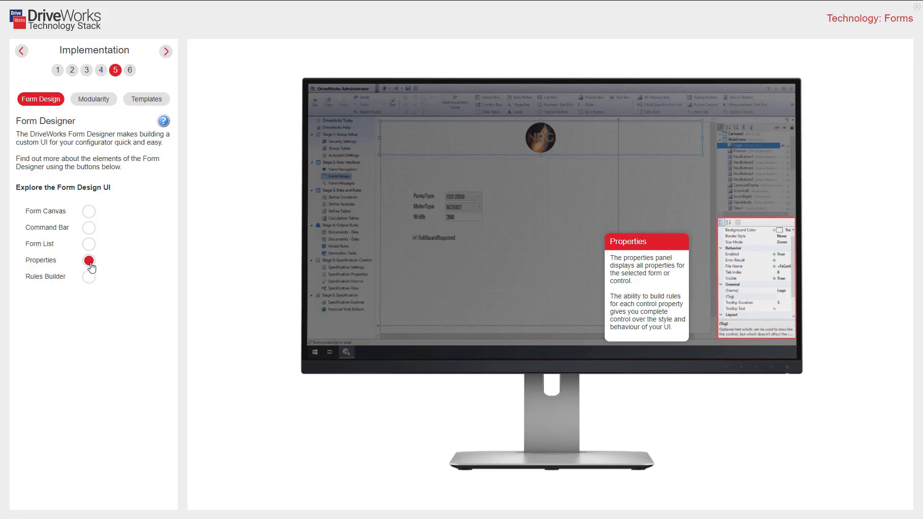
left_click(90, 278)
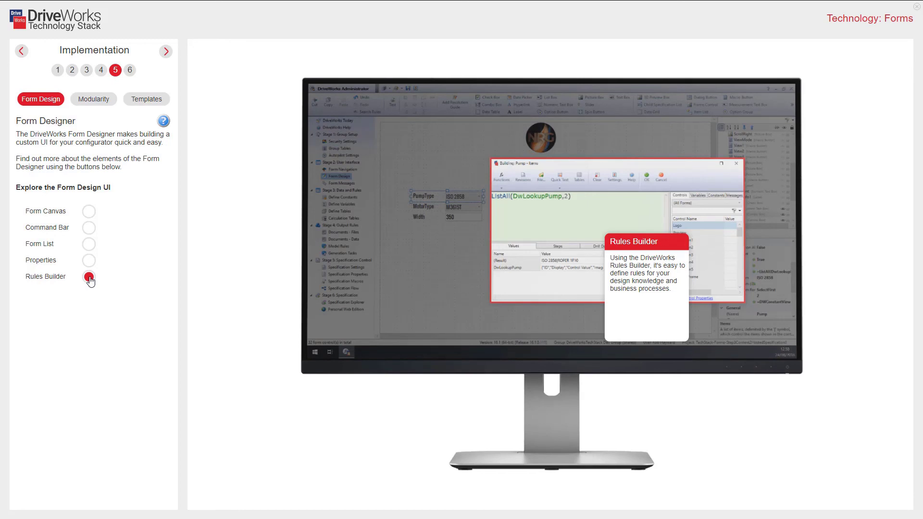
- Open Modularity and view the Frame Controls, Specification Host Controls and Table Driven examples
left_click(94, 99)
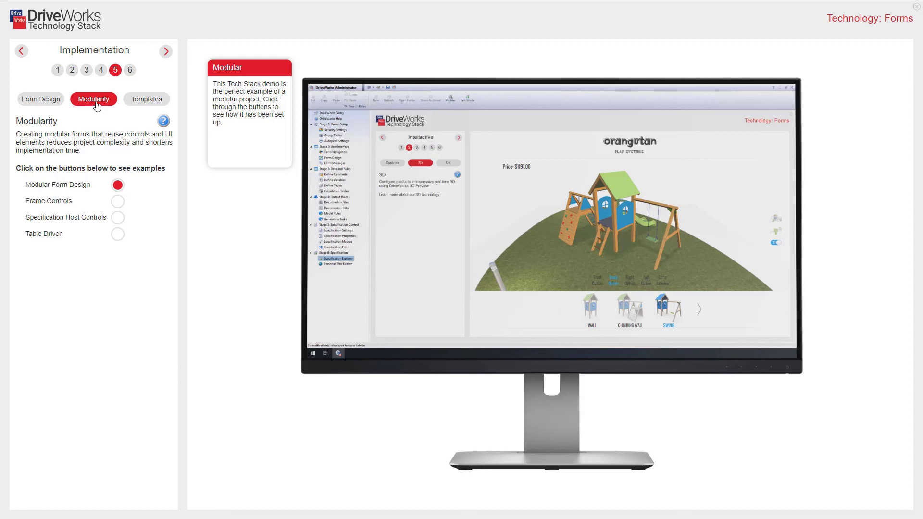
left_click(118, 202)
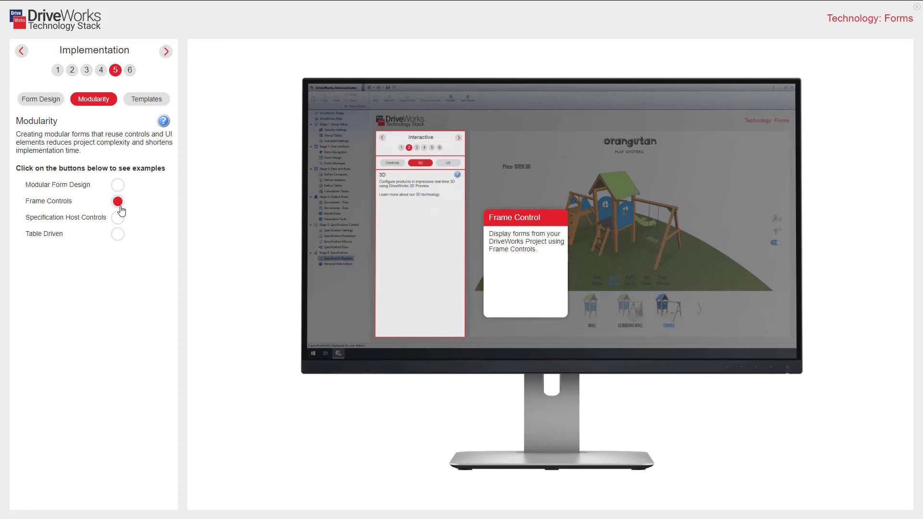
left_click(118, 219)
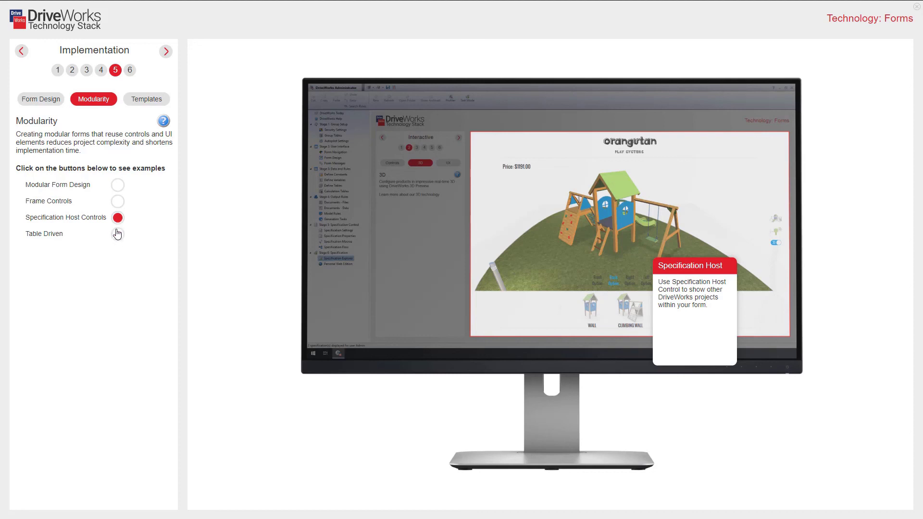
left_click(118, 234)
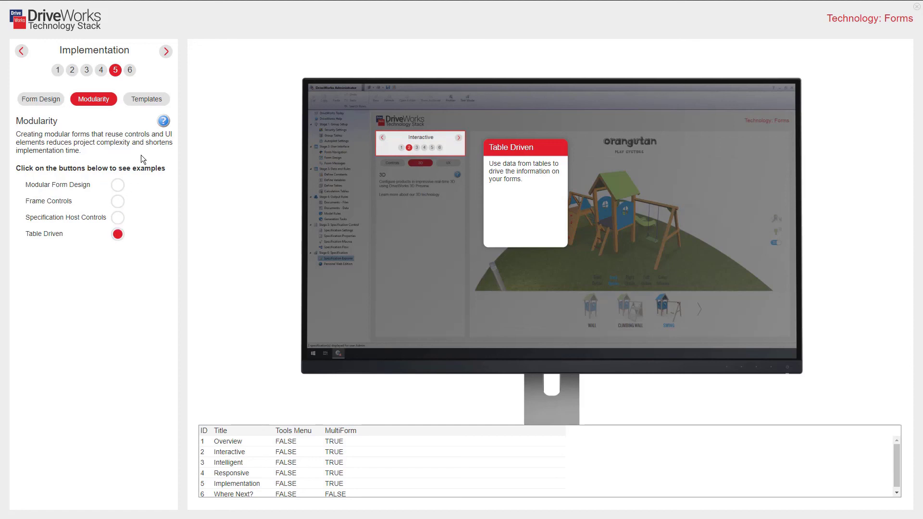
- Open Templates, narrow the preview to 1100px and try Style 2 at another width
left_click(147, 100)
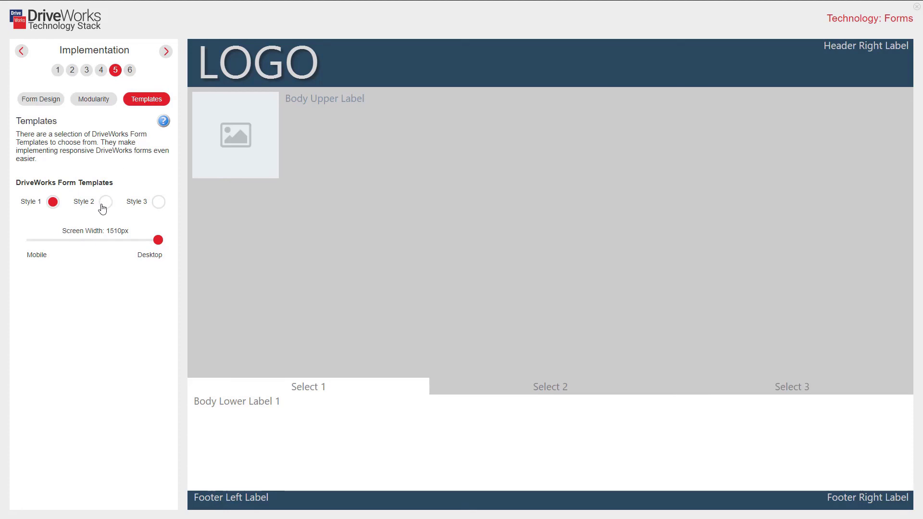
left_click_drag(158, 240, 108, 244)
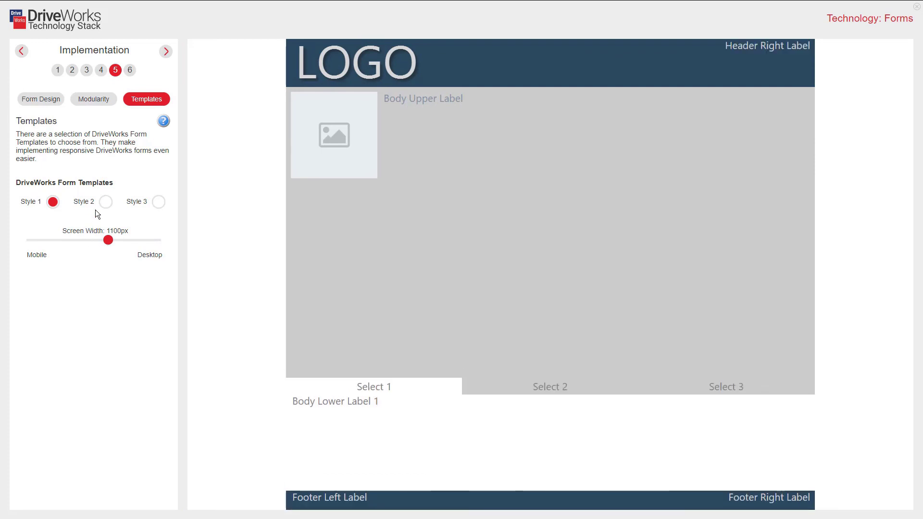
left_click(105, 202)
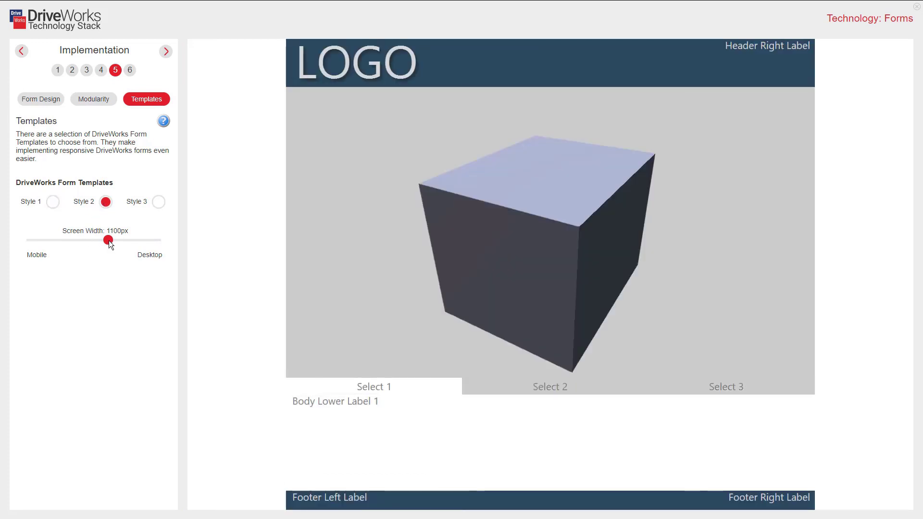
left_click_drag(108, 240, 142, 240)
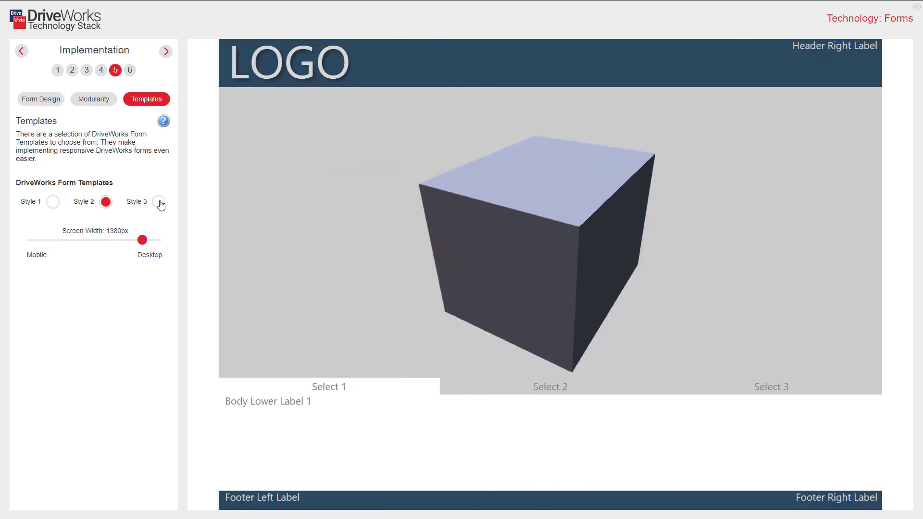
- Switch to Style 3 at 1060px width and show its second and third sections
left_click(159, 203)
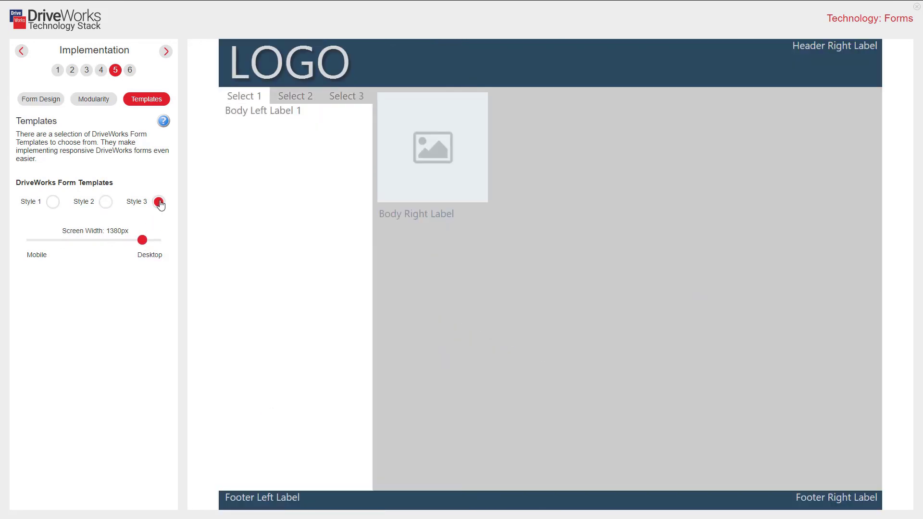
left_click_drag(143, 239, 104, 244)
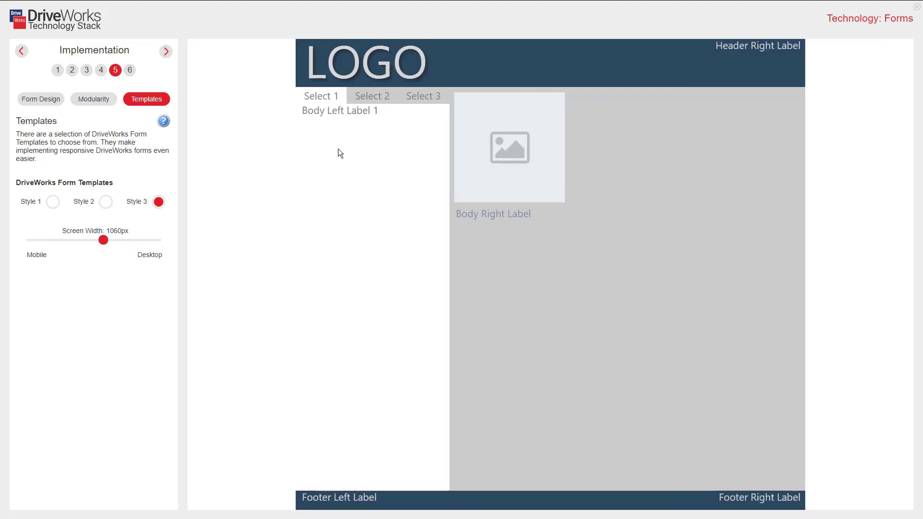
left_click(370, 99)
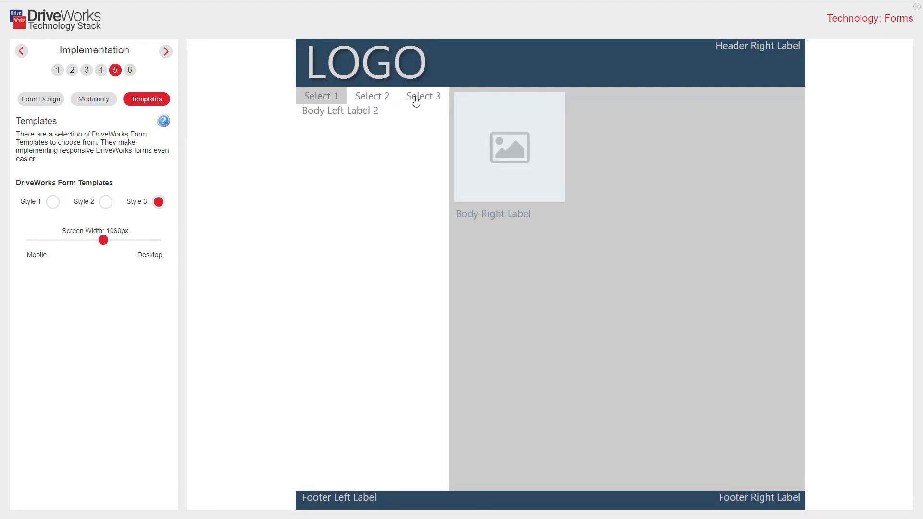
left_click(412, 96)
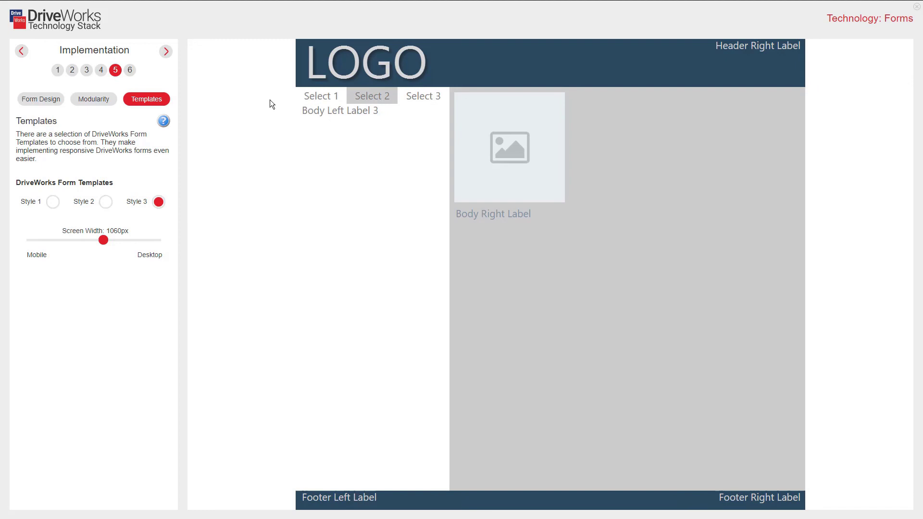
- Open step 6, Where Next?, listing other topics such as Rules, Workflow and 3D
left_click(130, 70)
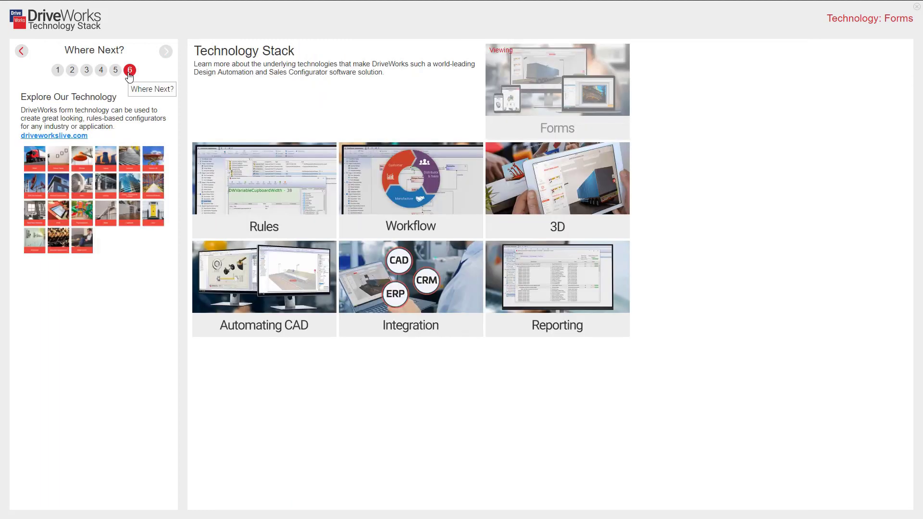